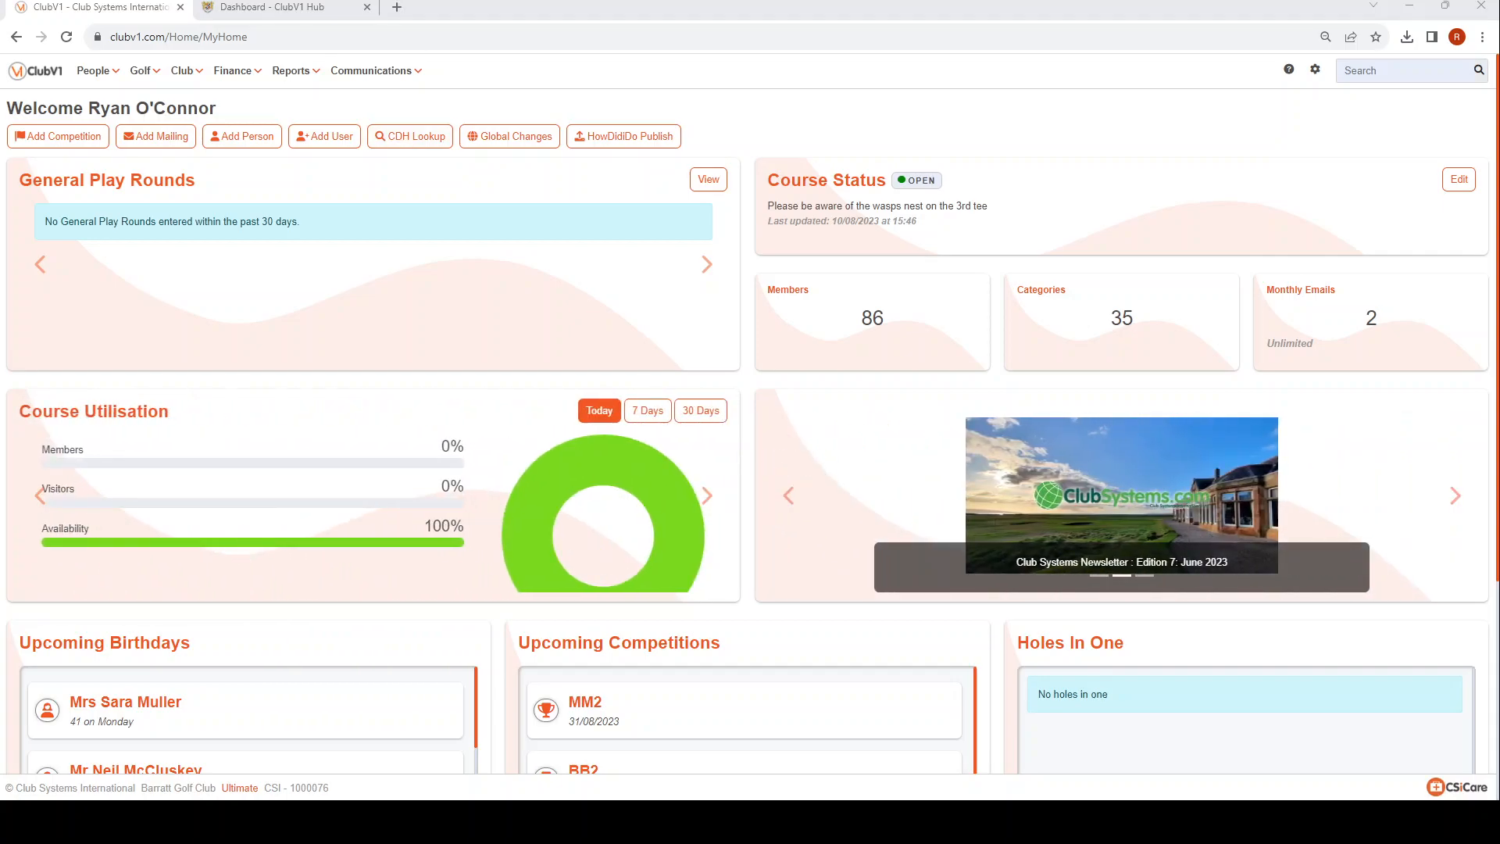
Step: Open the club news list and view the Cheese and Wine Evening item dated 17/08/2023
{"action": "left_click", "coordinate": [414, 71]}
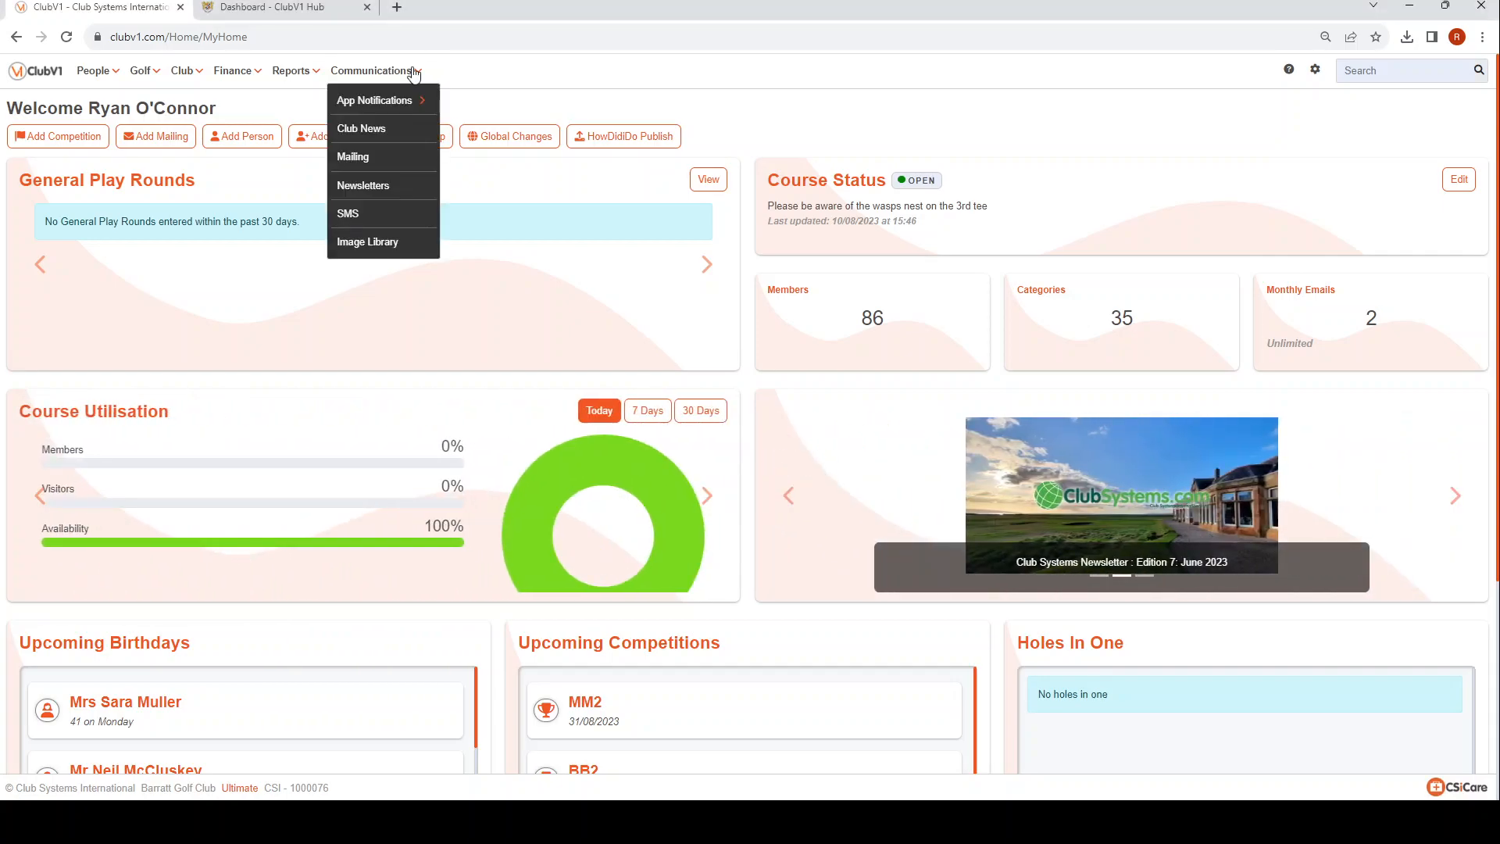
{"action": "left_click", "coordinate": [376, 128]}
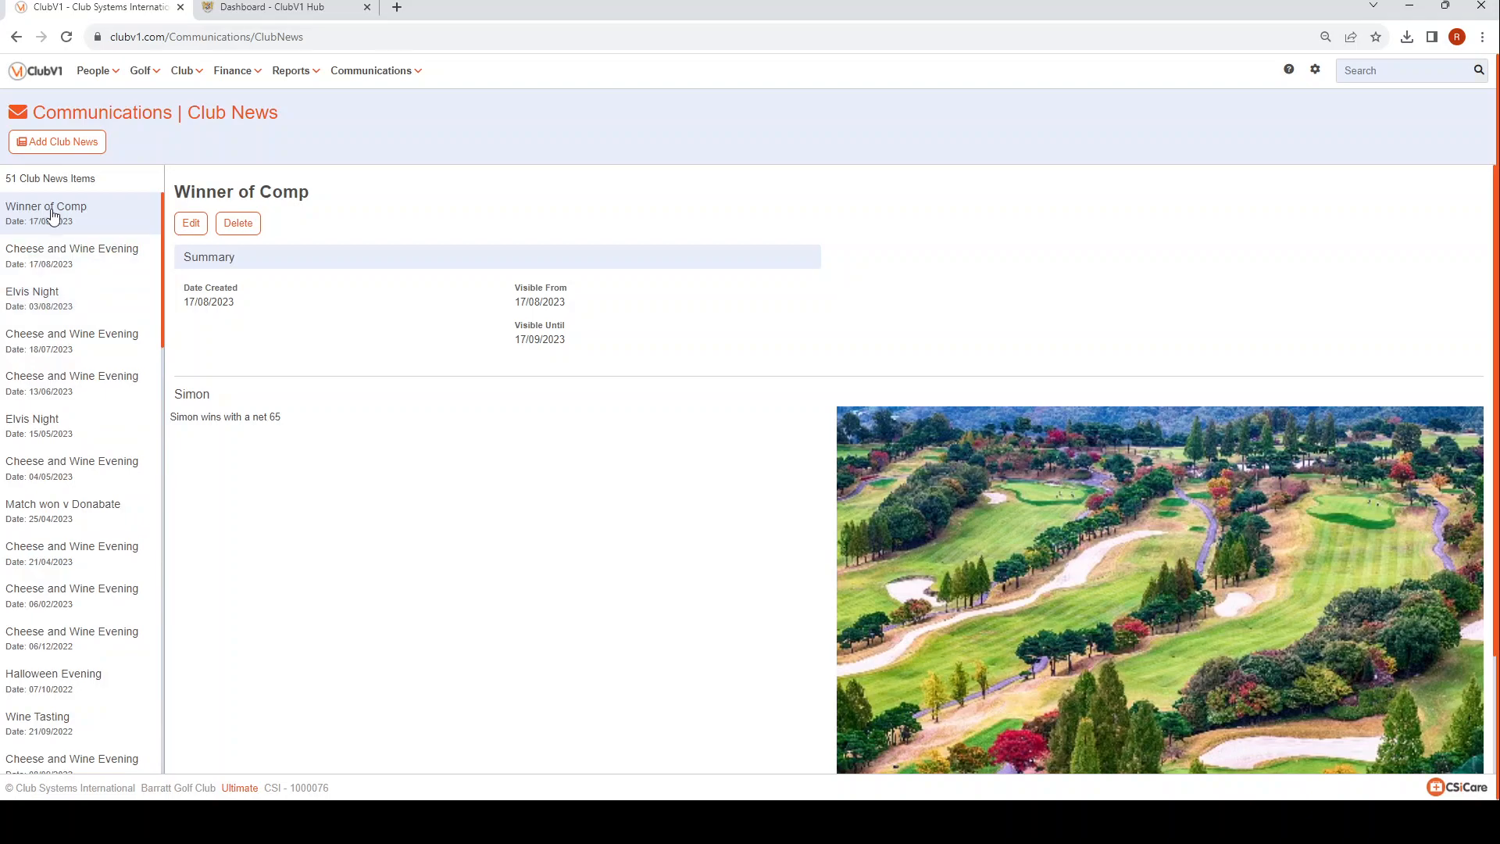
{"action": "left_click", "coordinate": [54, 257]}
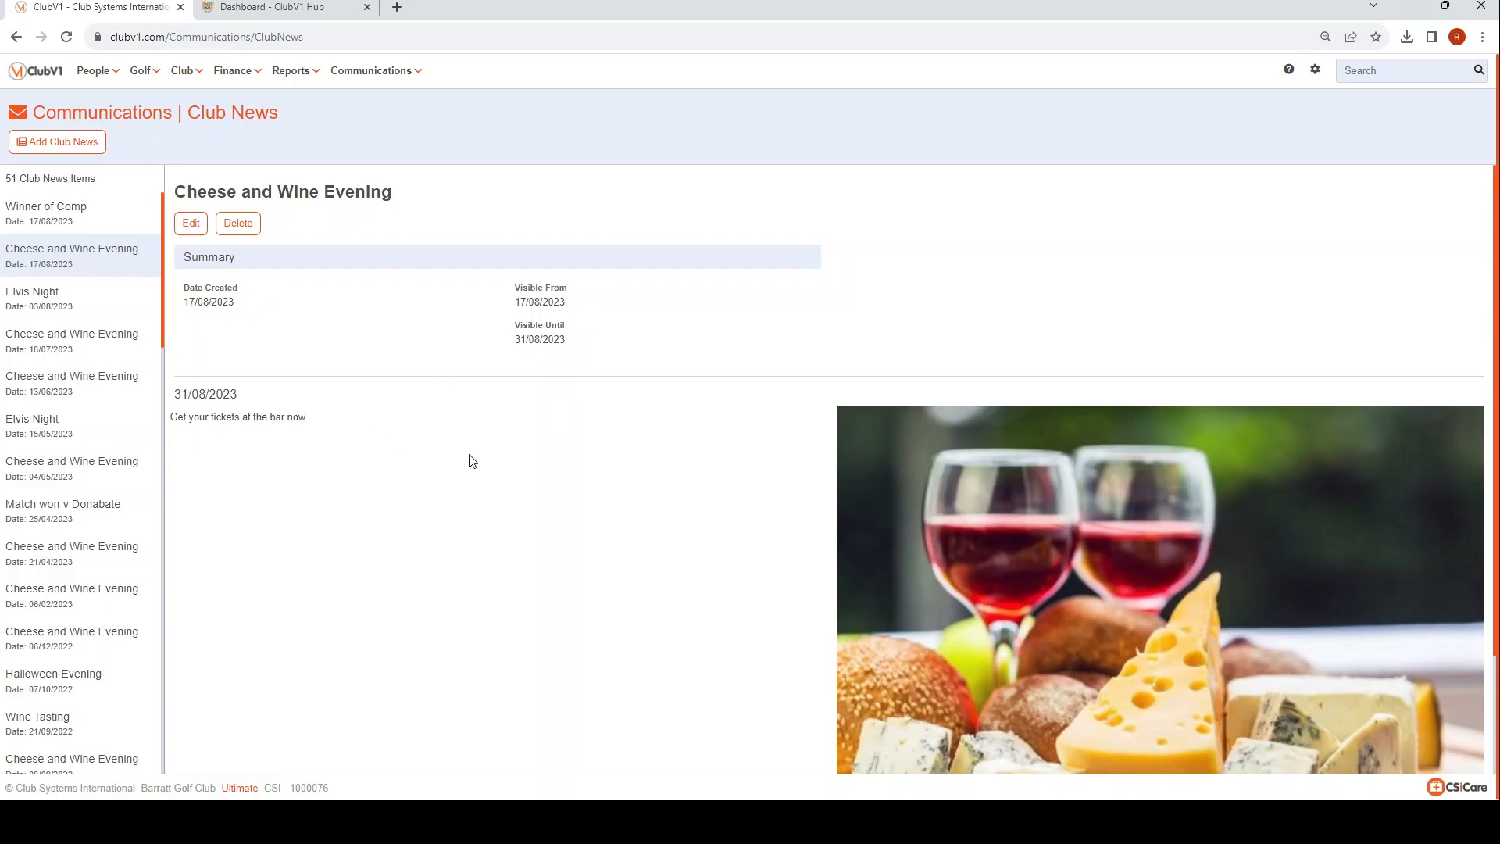
Step: Start a new club news item with headline "Captain's Drive In", summary "A report from the Drive In on Saturday" and story "Test"
{"action": "left_click", "coordinate": [68, 150]}
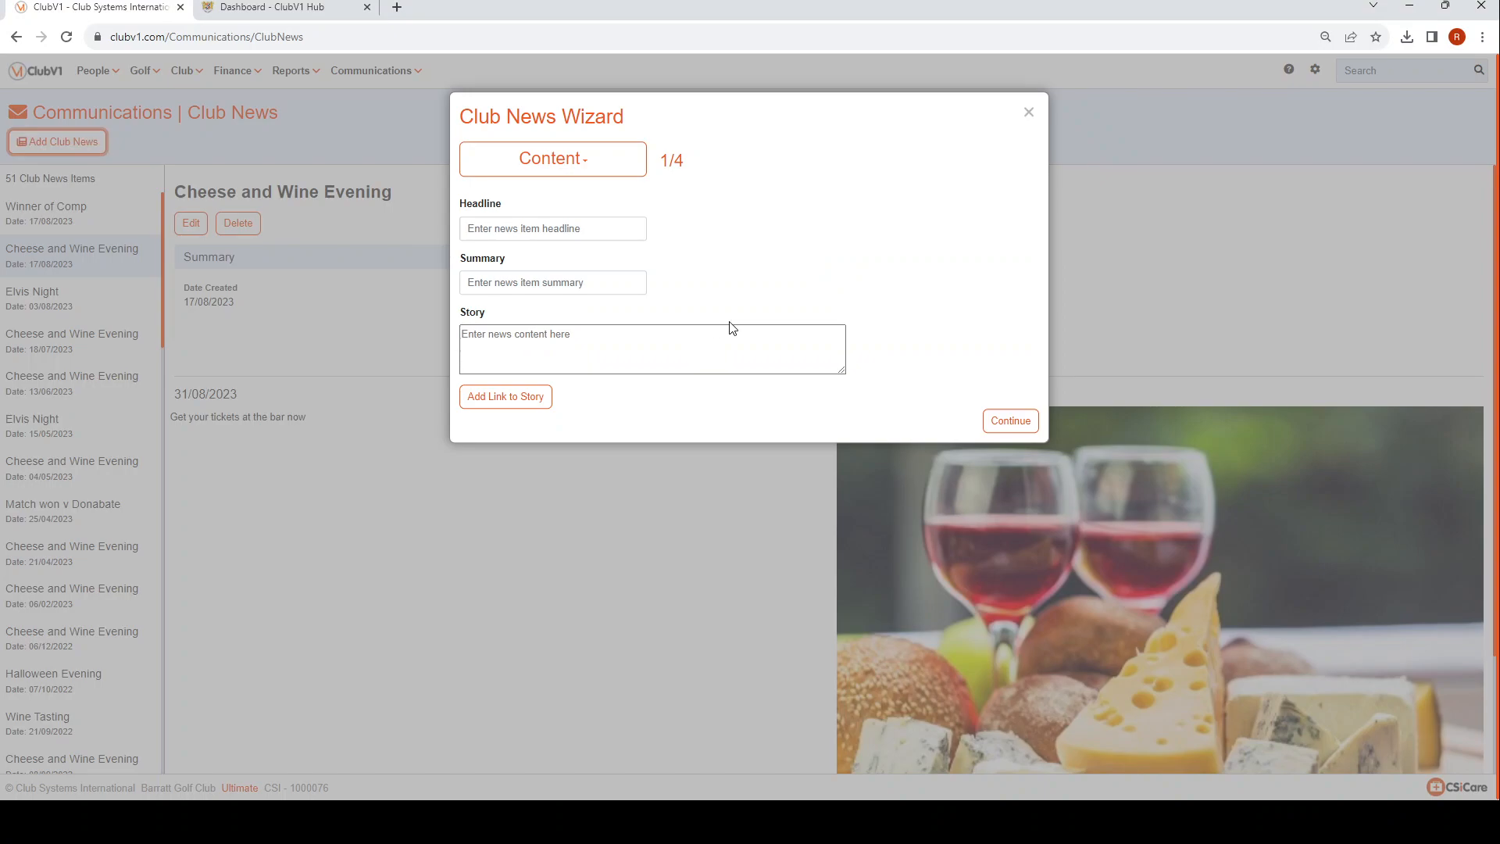
{"action": "left_click", "coordinate": [557, 225]}
{"action": "left_click", "coordinate": [586, 295]}
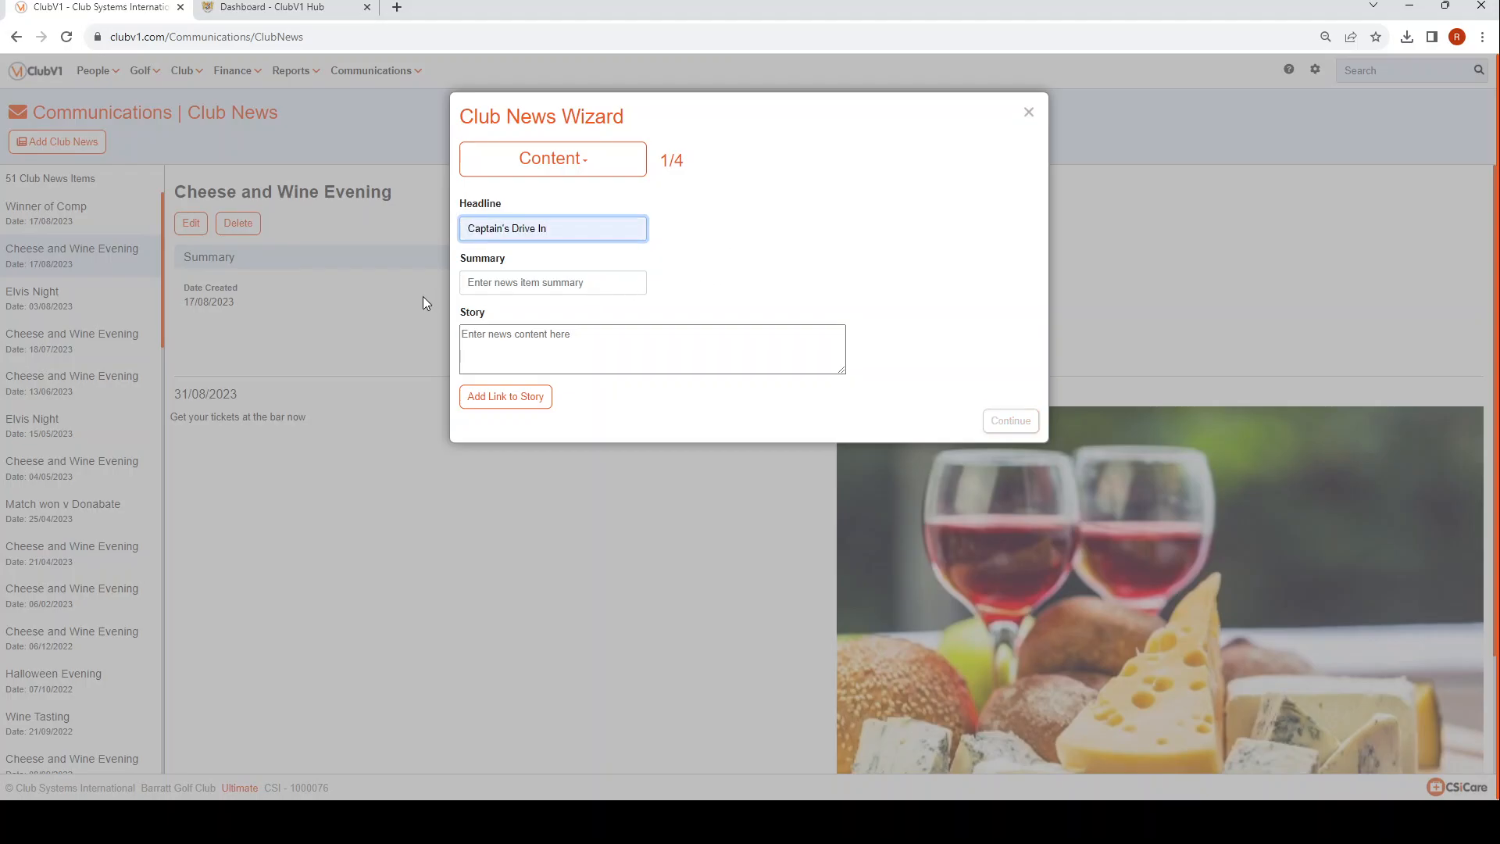
{"action": "left_click", "coordinate": [591, 283]}
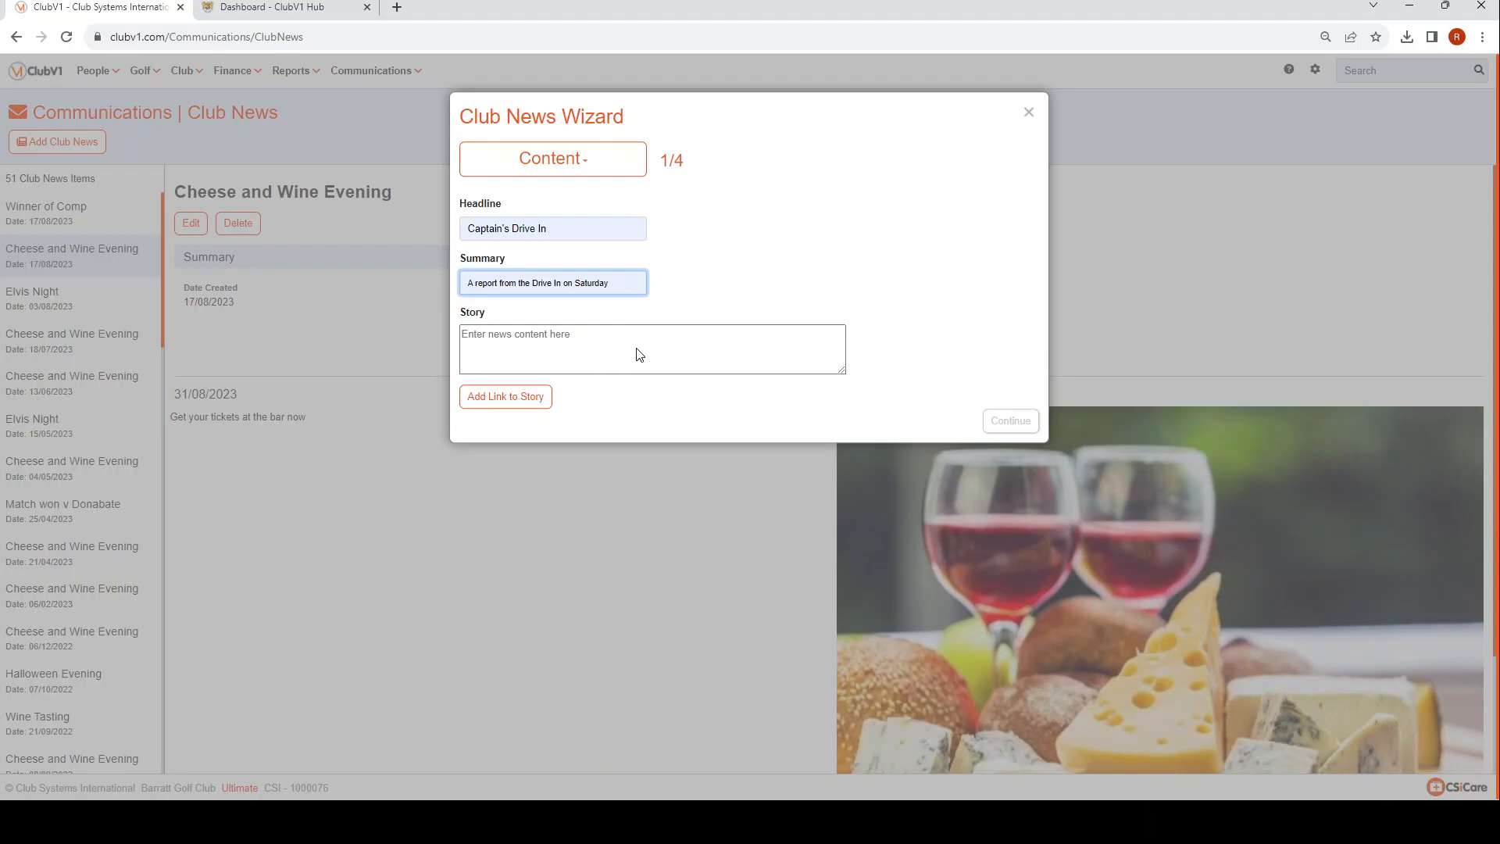
{"action": "left_click", "coordinate": [658, 357]}
{"action": "left_click", "coordinate": [518, 358]}
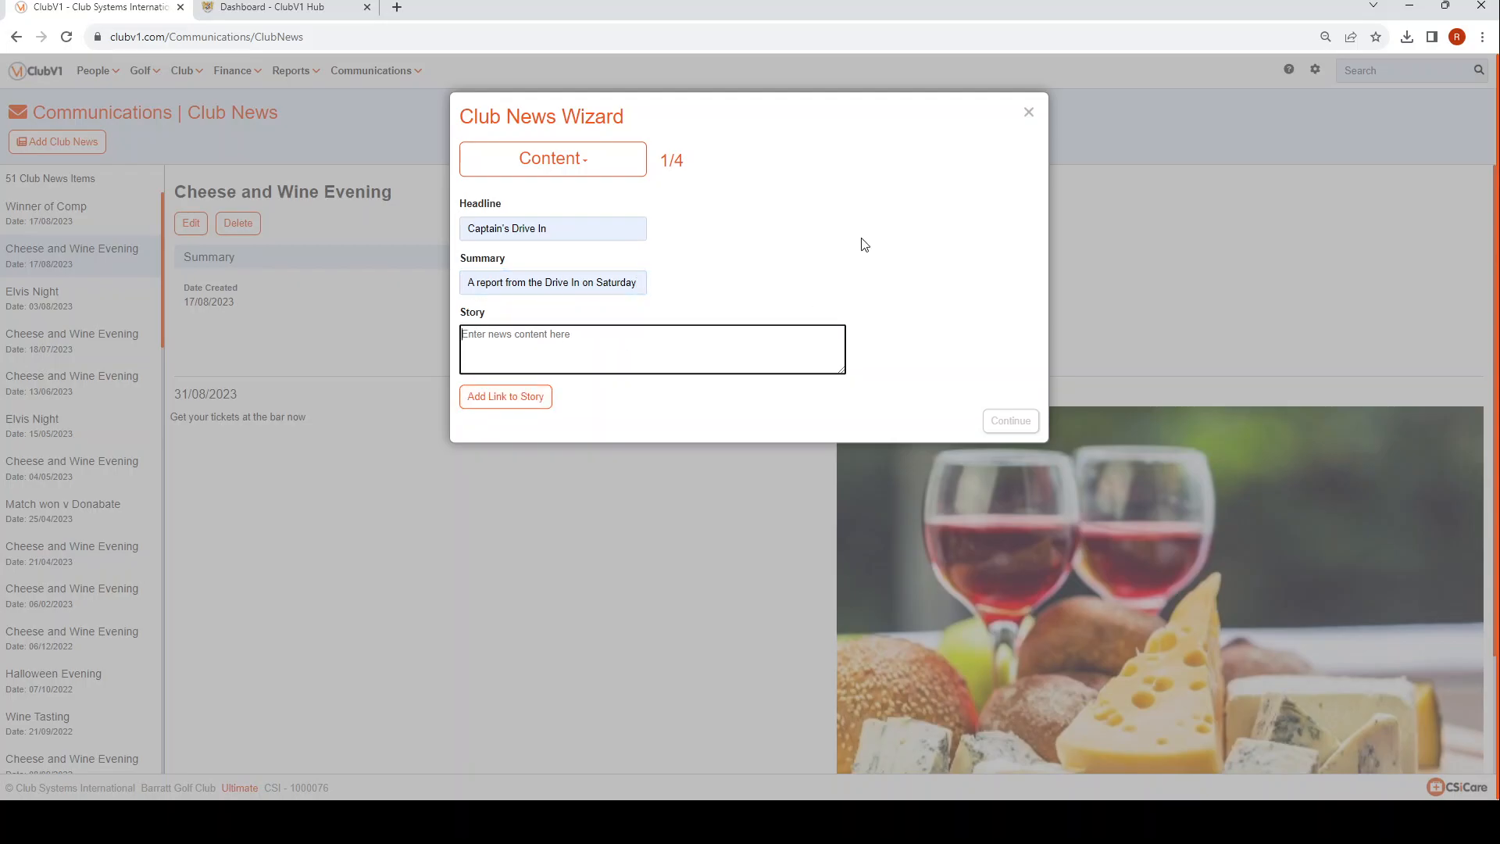
{"action": "type", "text": "Test"}
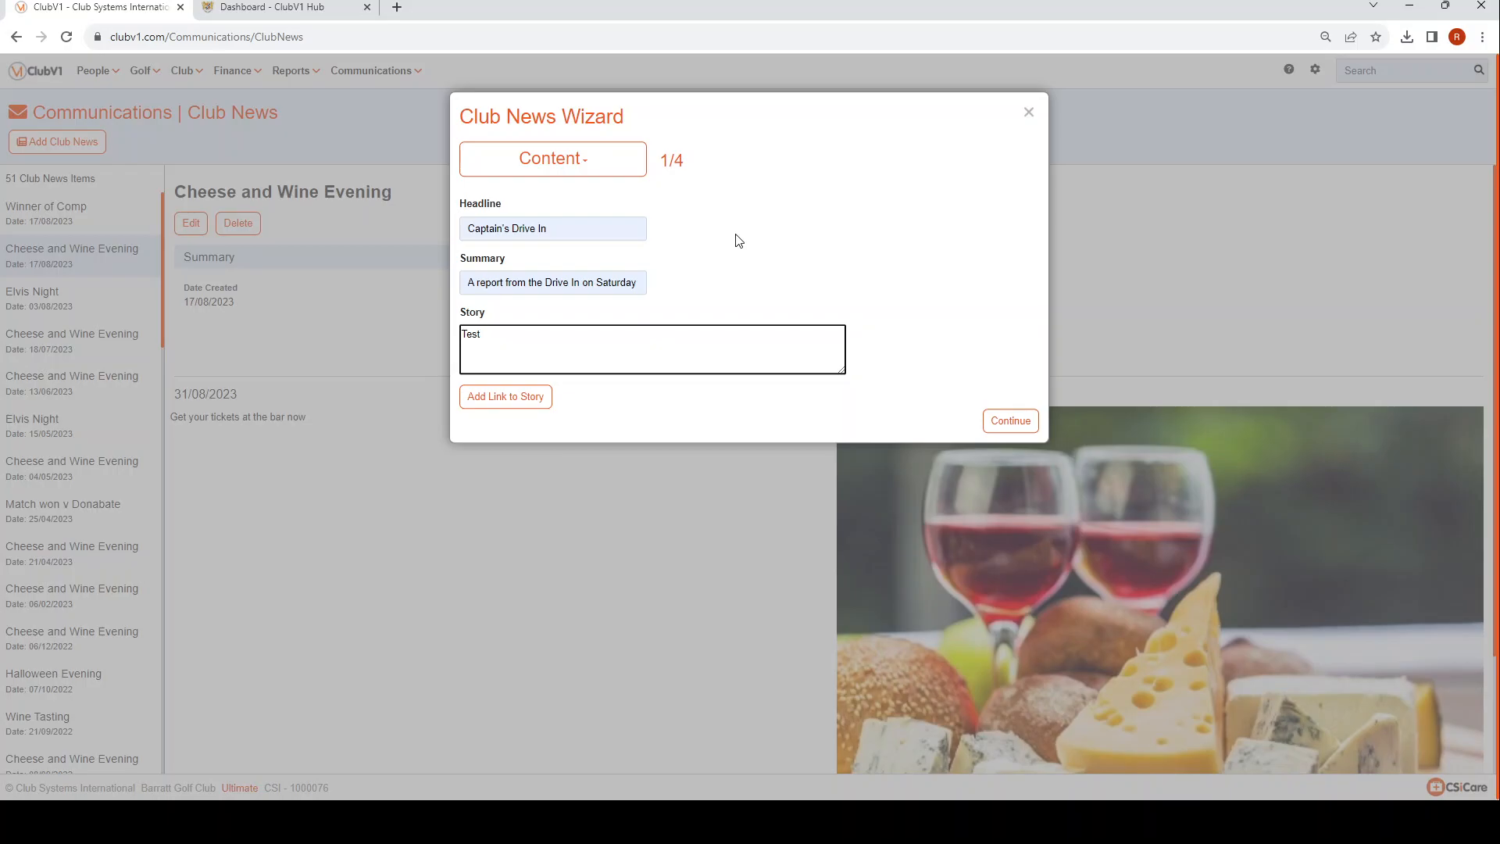
{"action": "left_click", "coordinate": [534, 399]}
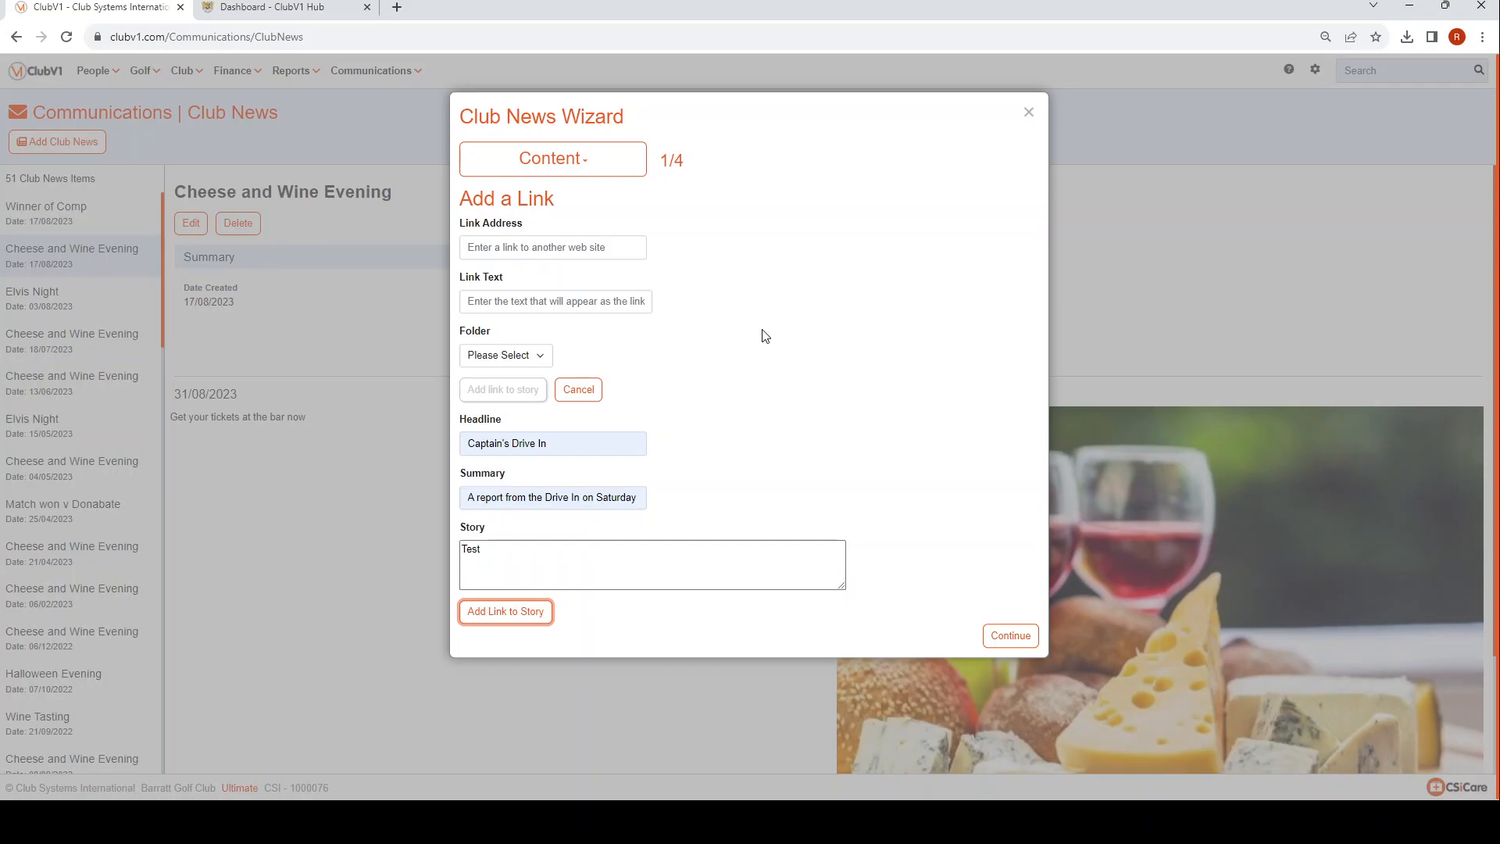
{"action": "left_click", "coordinate": [482, 247]}
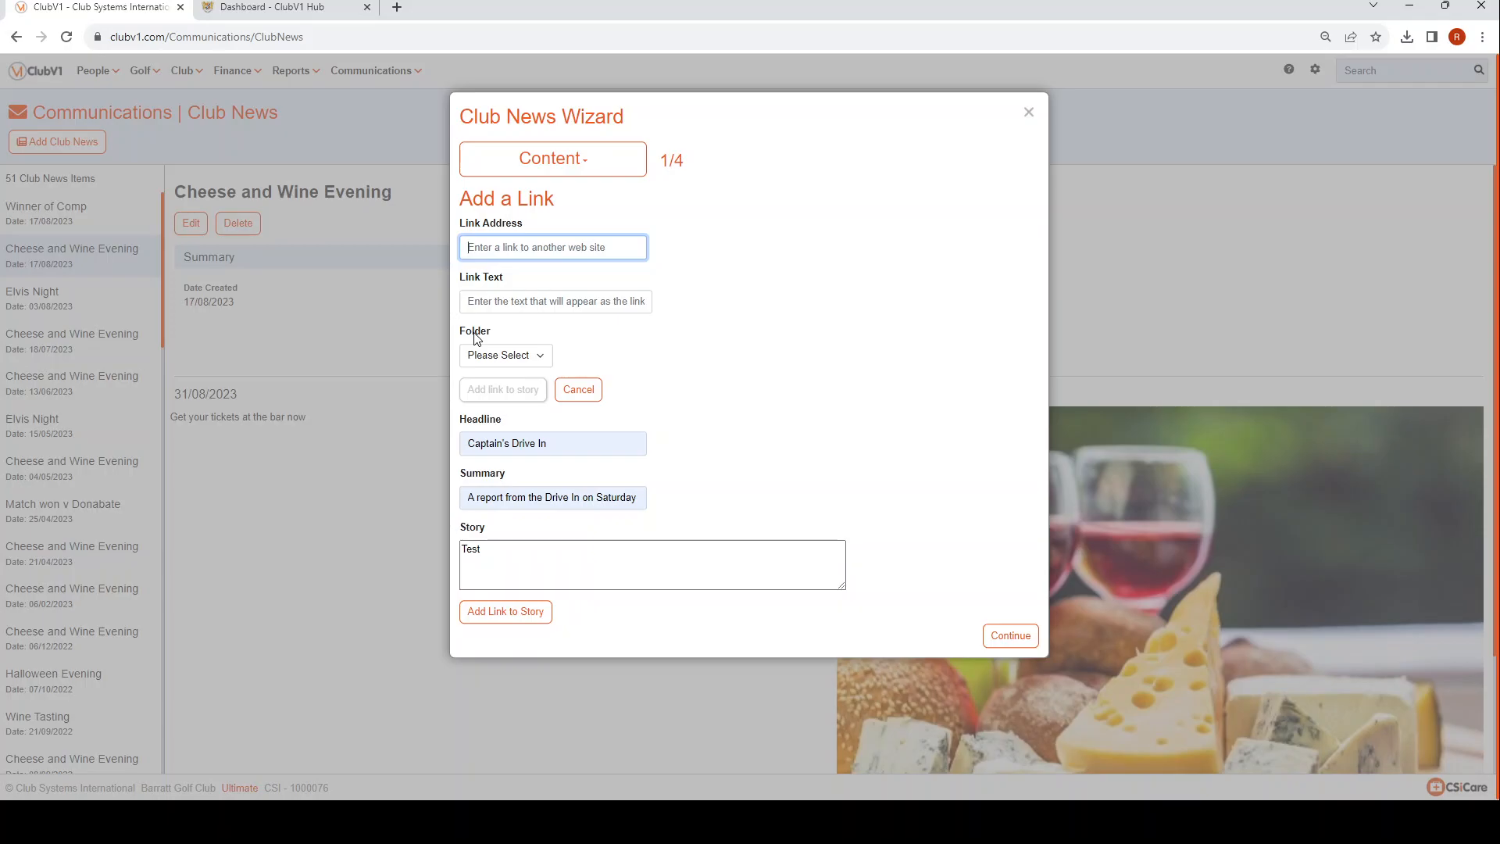
{"action": "left_click", "coordinate": [540, 363]}
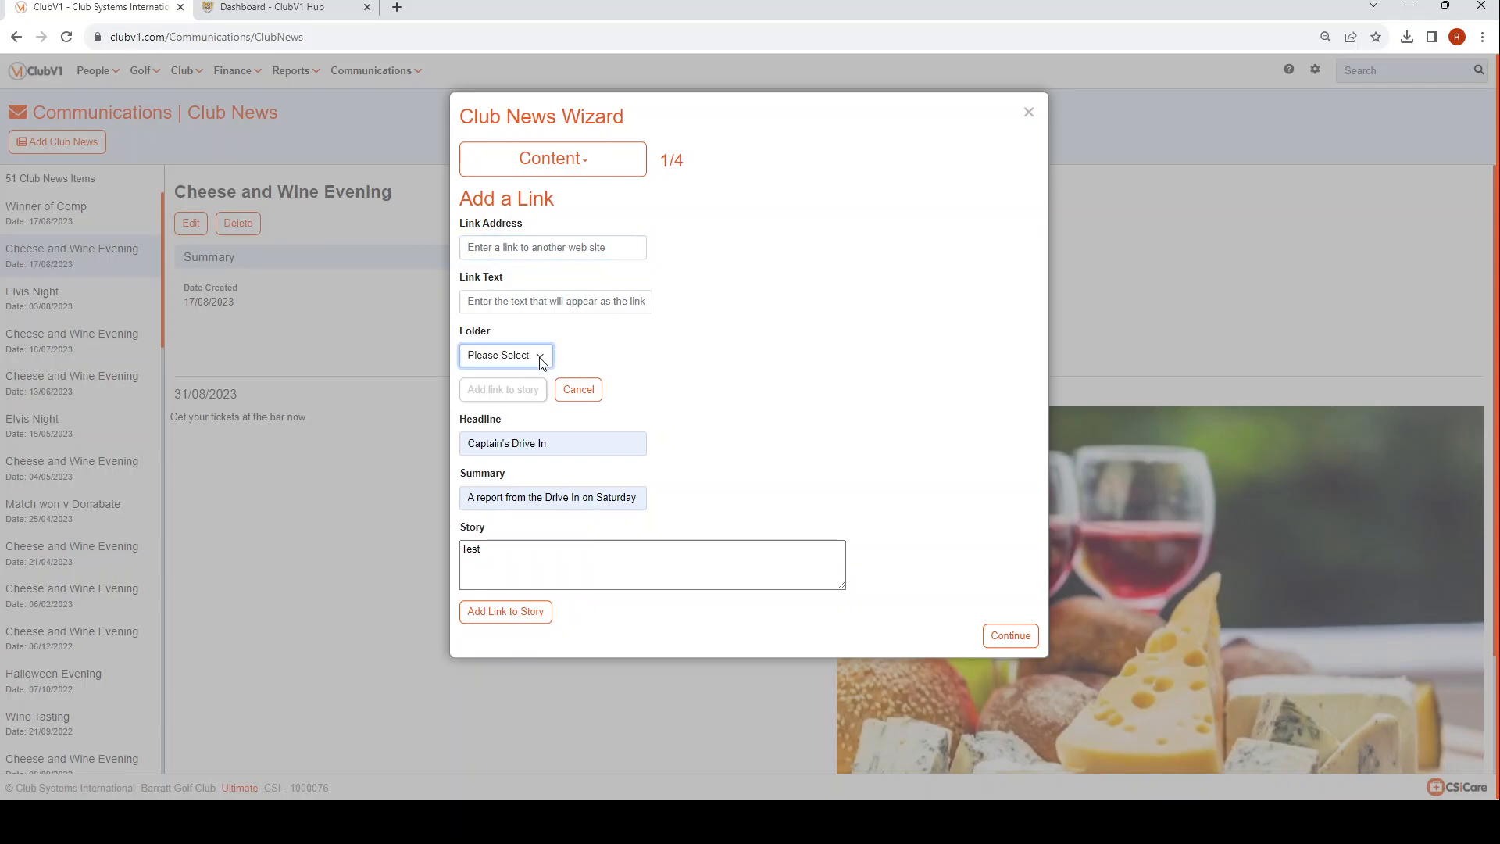
{"action": "left_click", "coordinate": [510, 423]}
{"action": "left_click", "coordinate": [506, 411]}
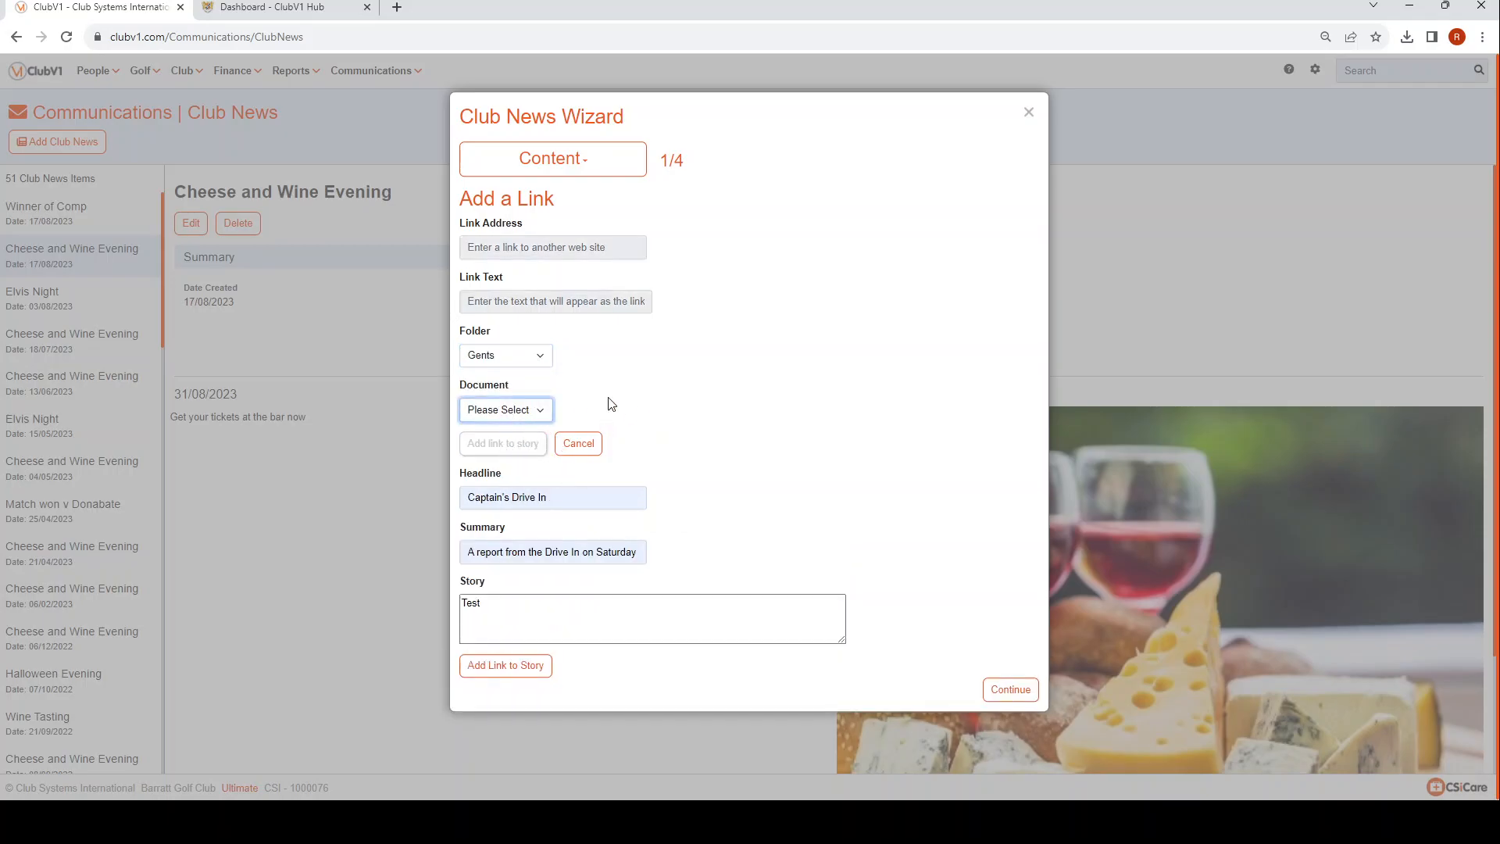
{"action": "left_click", "coordinate": [637, 368]}
{"action": "left_click", "coordinate": [587, 451]}
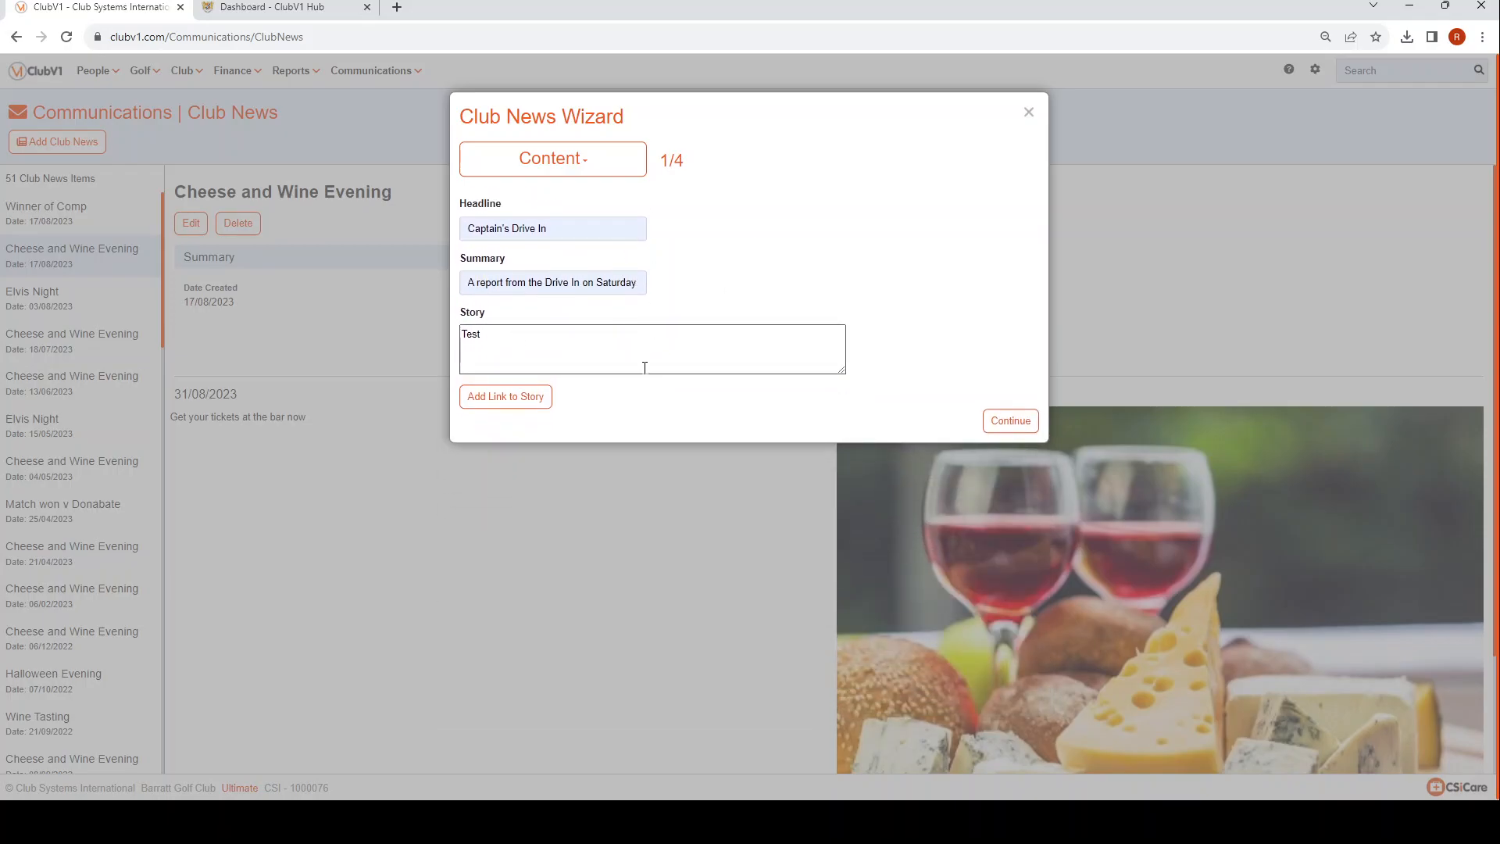
{"action": "left_click", "coordinate": [1017, 426]}
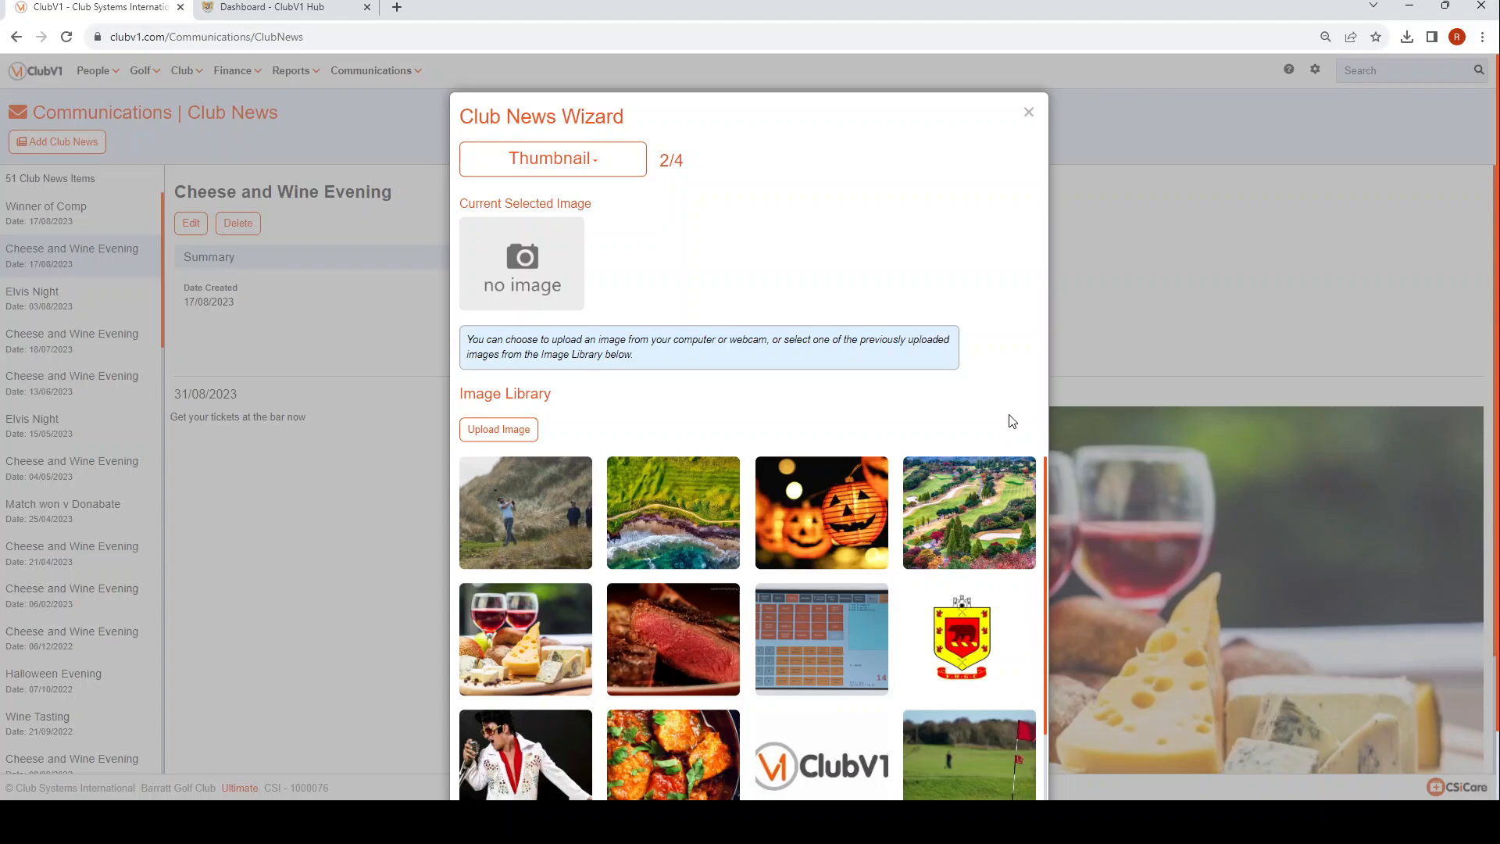
{"action": "scroll", "coordinate": [808, 695], "scroll_direction": "down", "scroll_amount": 2}
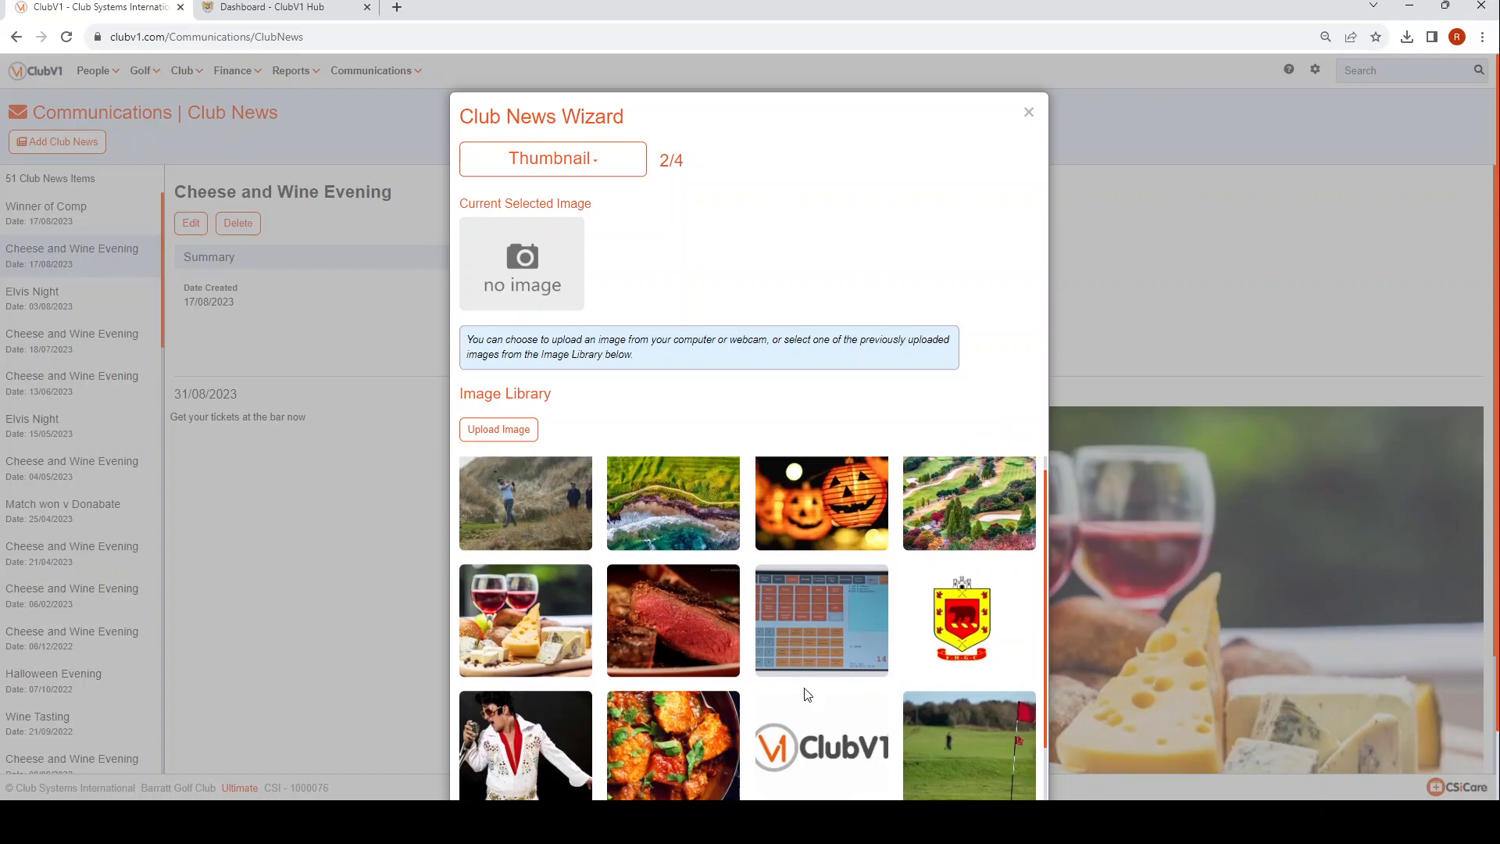
{"action": "scroll", "coordinate": [809, 631], "scroll_direction": "up", "scroll_amount": 2}
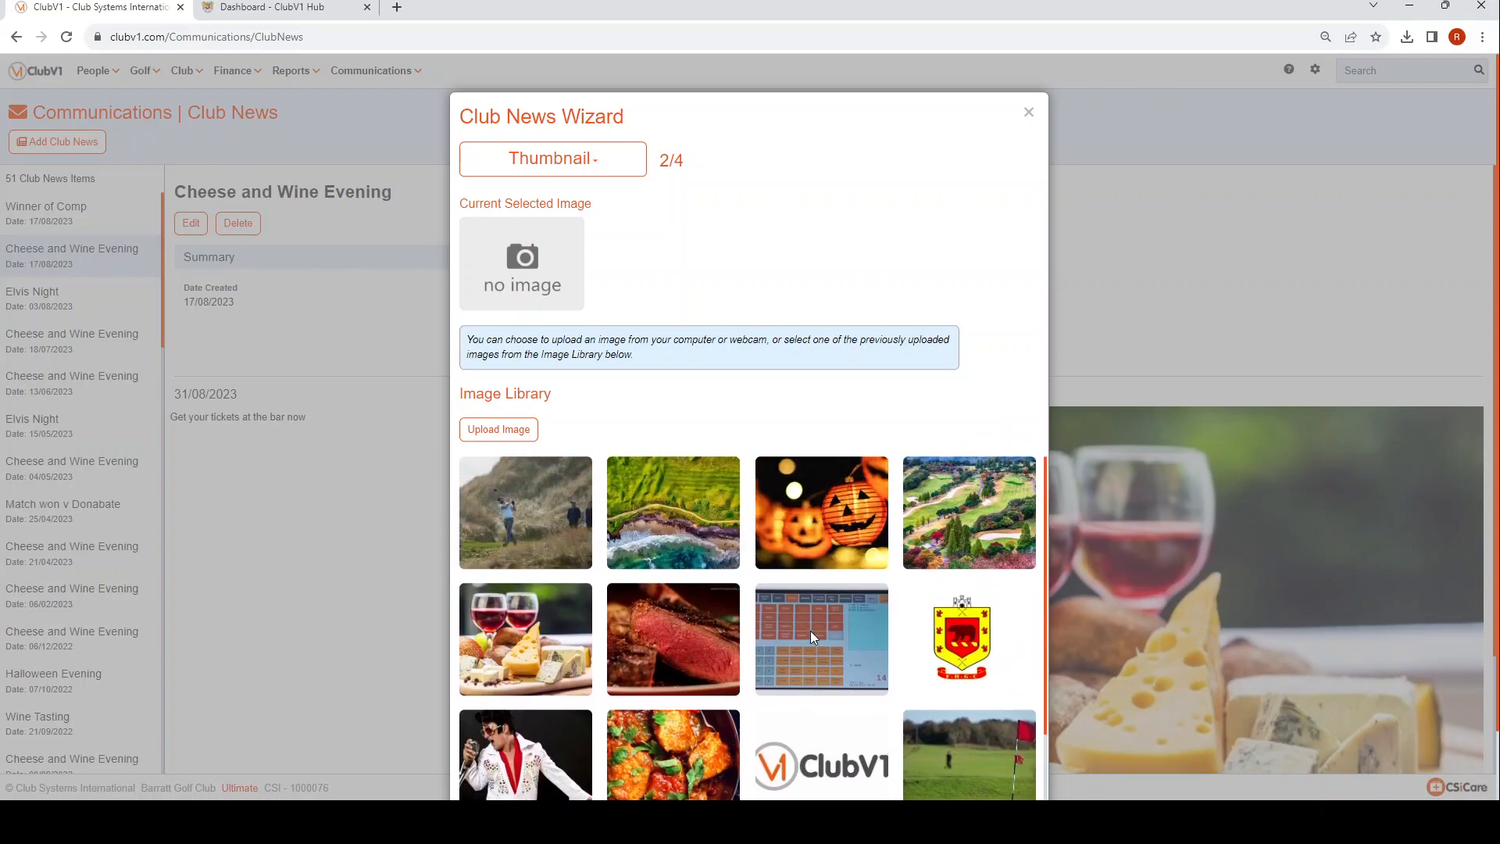
{"action": "left_click", "coordinate": [501, 433]}
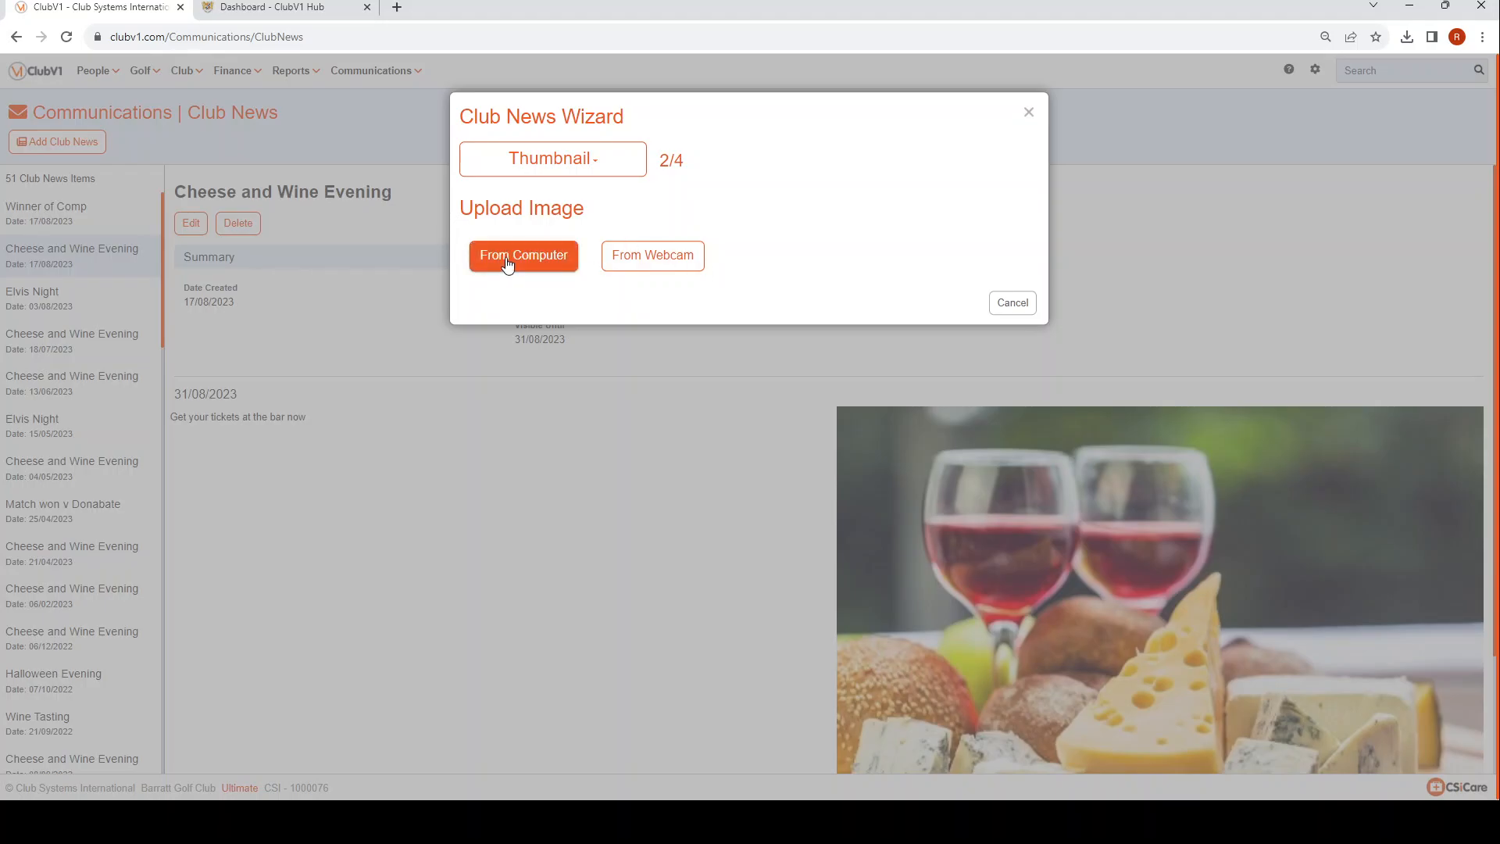
{"action": "left_click", "coordinate": [588, 161]}
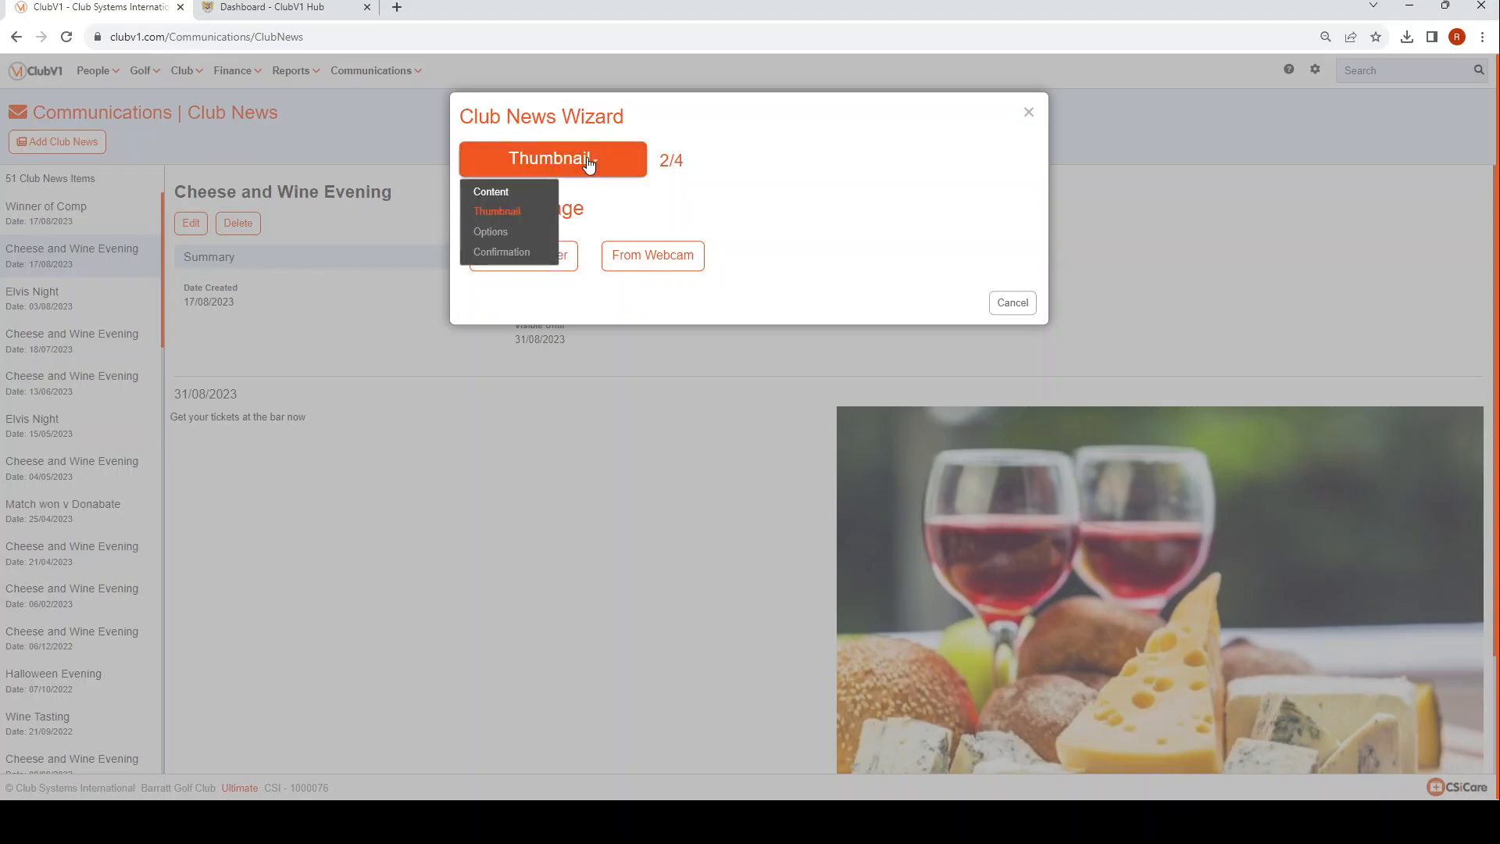
{"action": "left_click", "coordinate": [491, 192]}
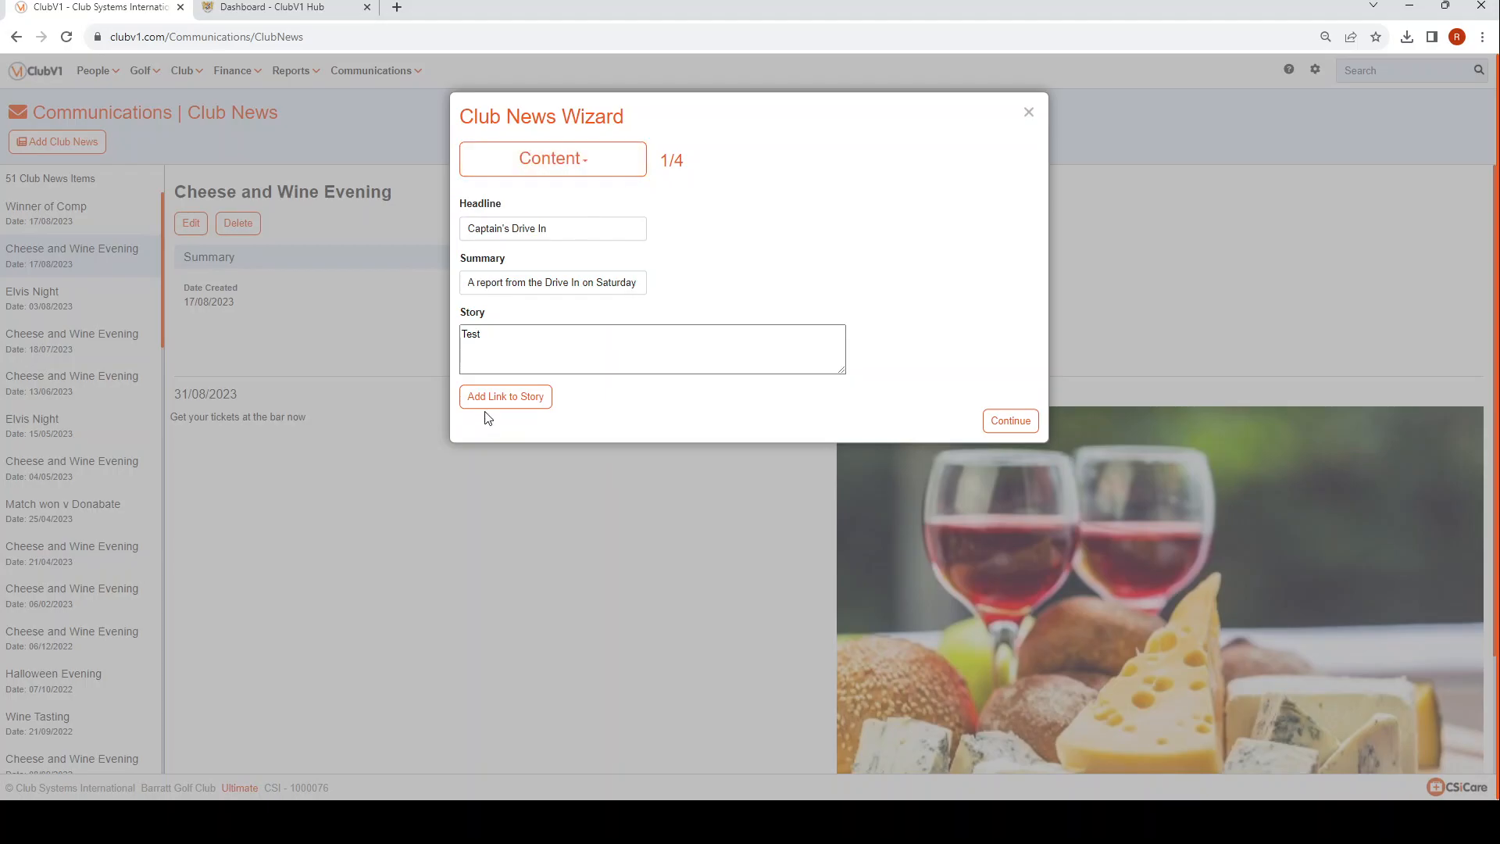
Step: Proceed from the content and set the library photo of the golfer swinging in the dunes as the news item's thumbnail
{"action": "left_click", "coordinate": [1011, 421]}
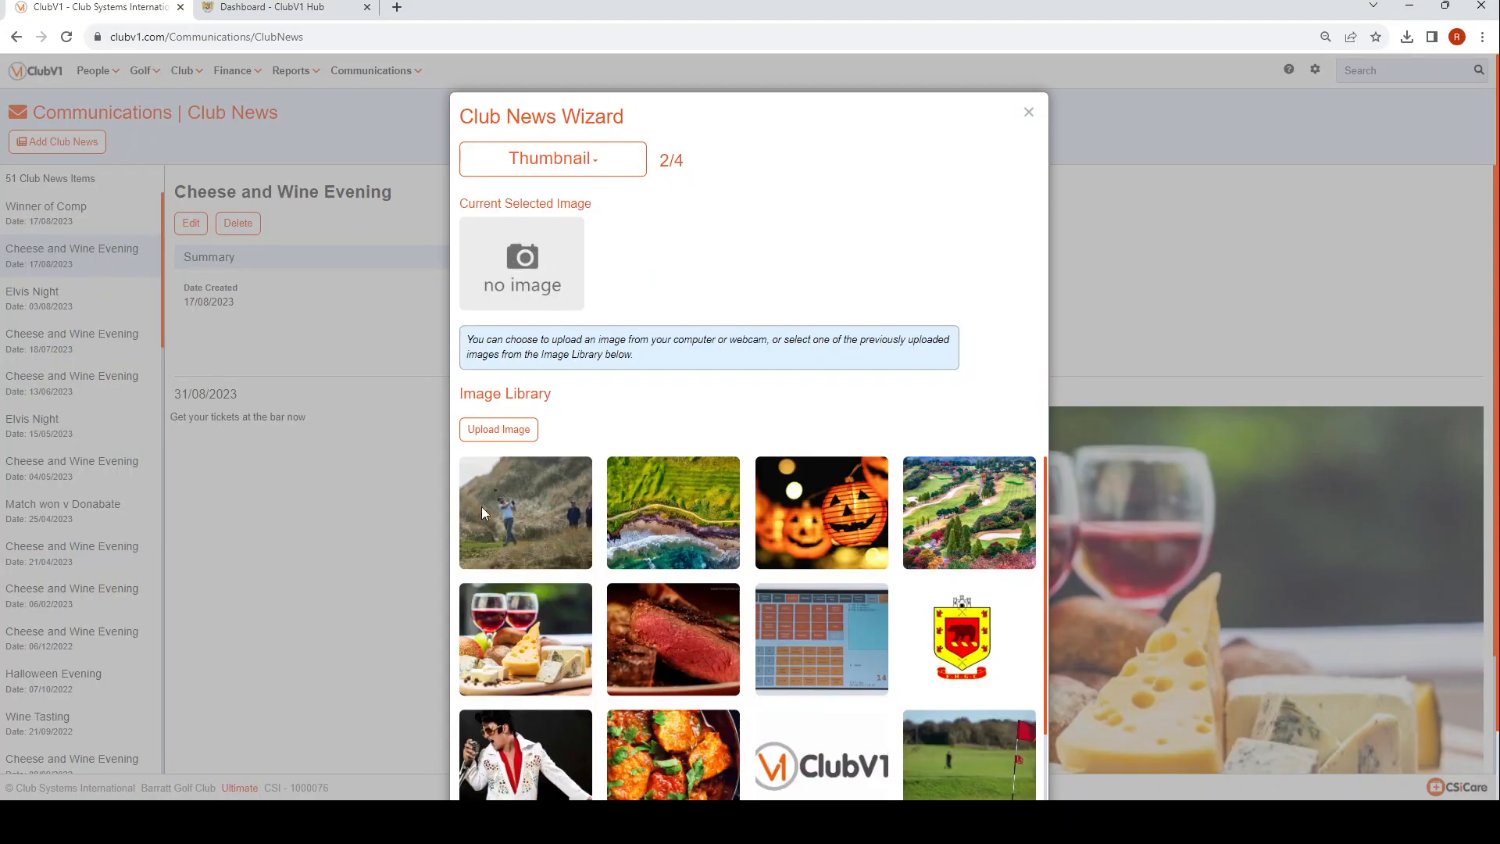
{"action": "left_click", "coordinate": [518, 523]}
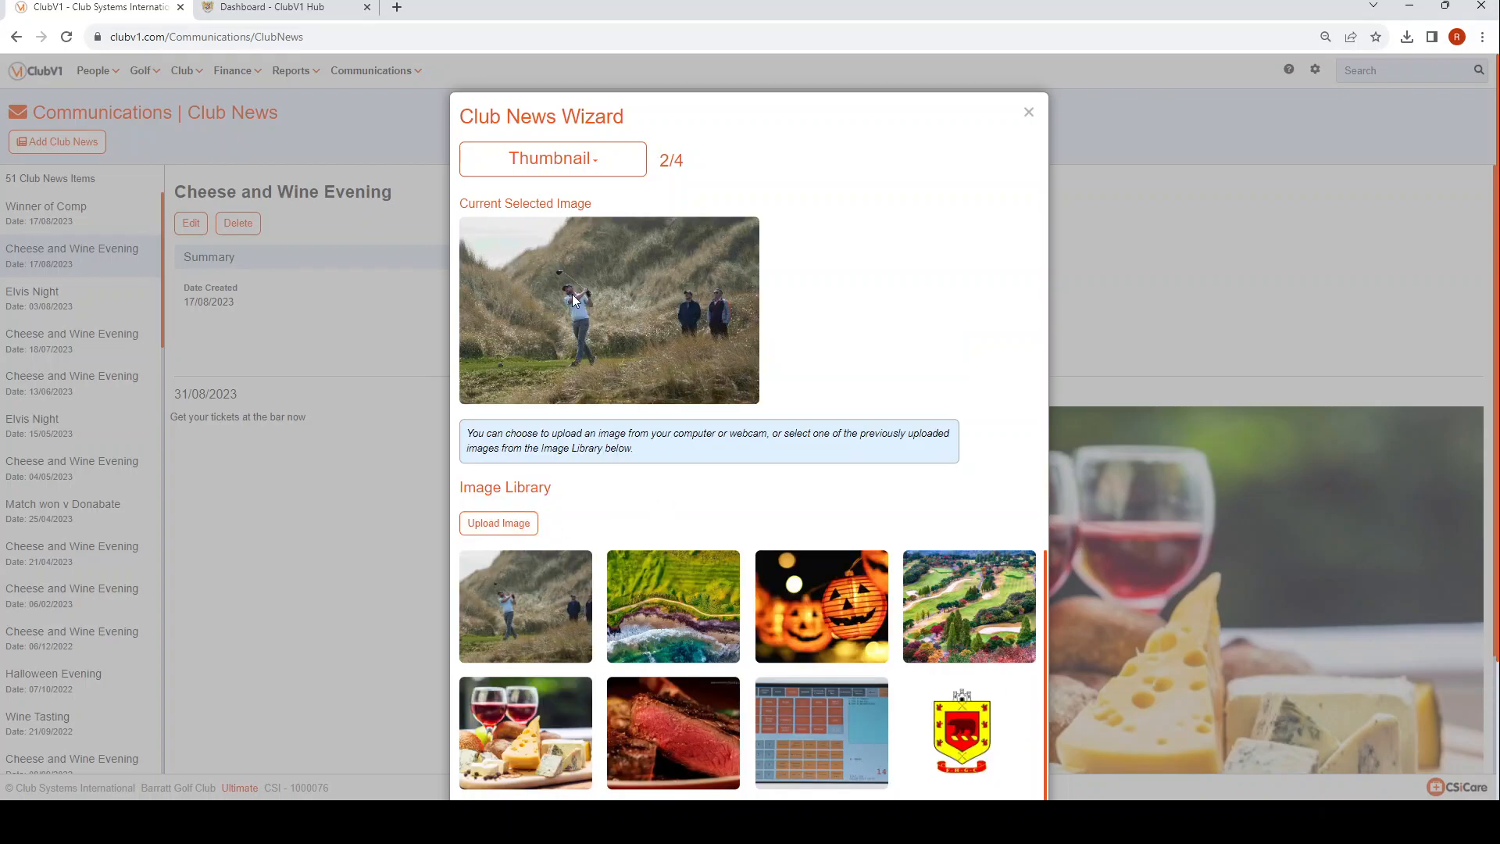
{"action": "scroll", "coordinate": [1000, 380], "scroll_direction": "down", "scroll_amount": 2}
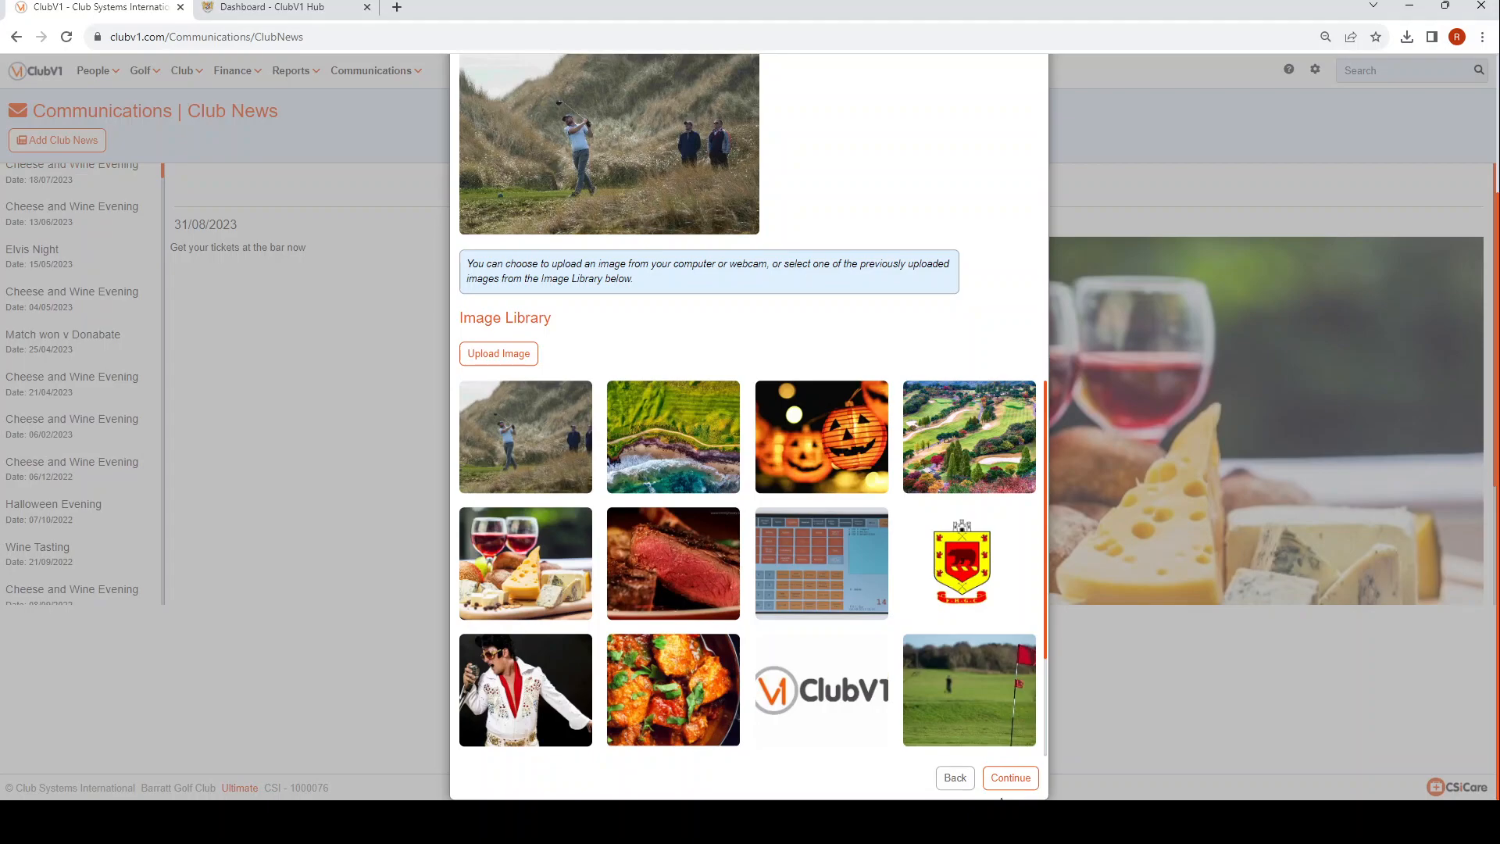
{"action": "left_click", "coordinate": [1018, 782]}
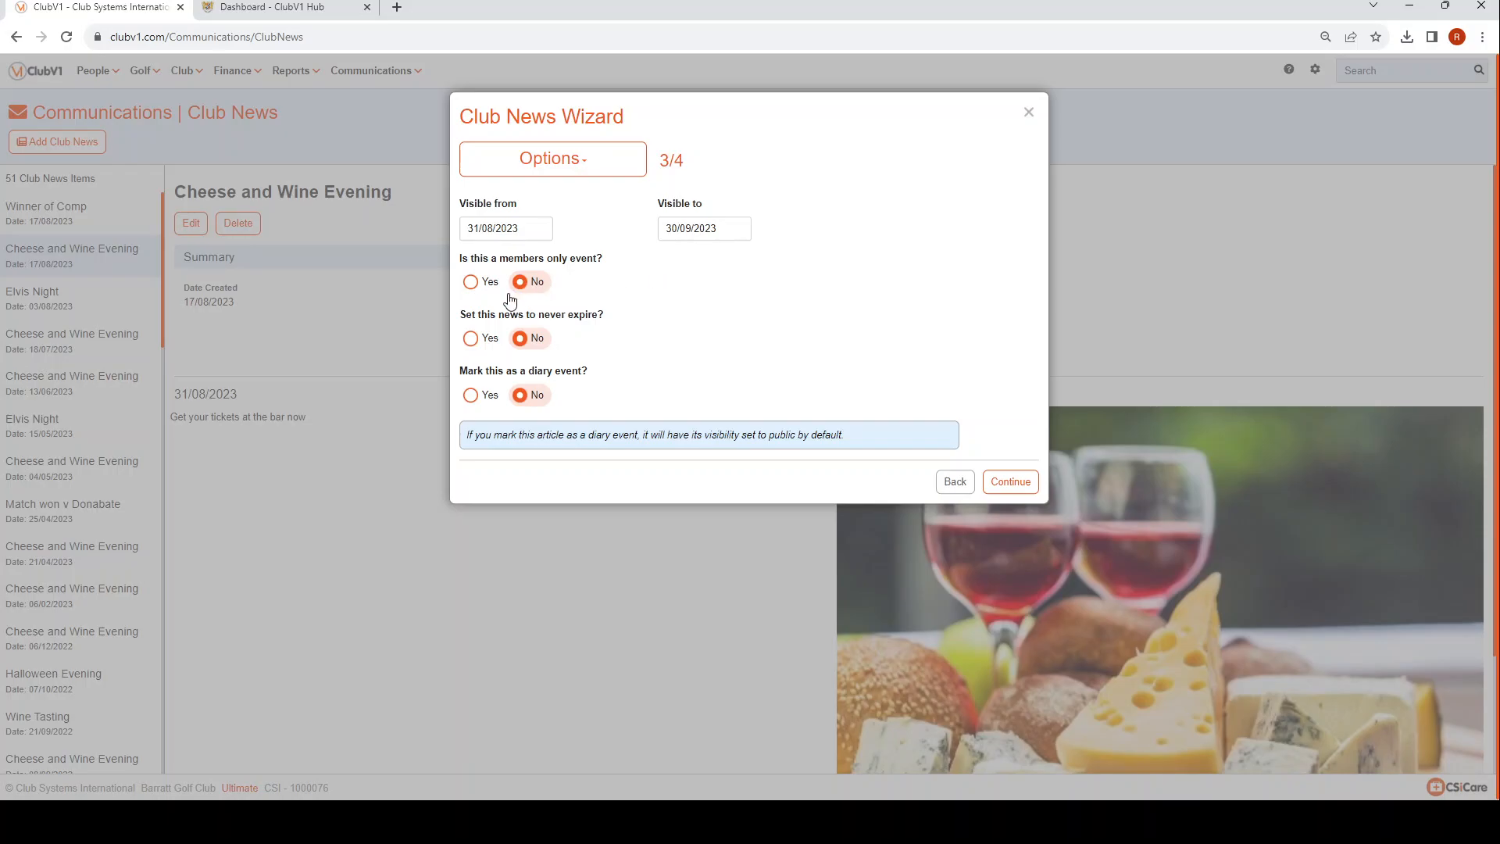
{"action": "left_click", "coordinate": [471, 282]}
{"action": "left_click", "coordinate": [537, 286]}
{"action": "left_click", "coordinate": [471, 395]}
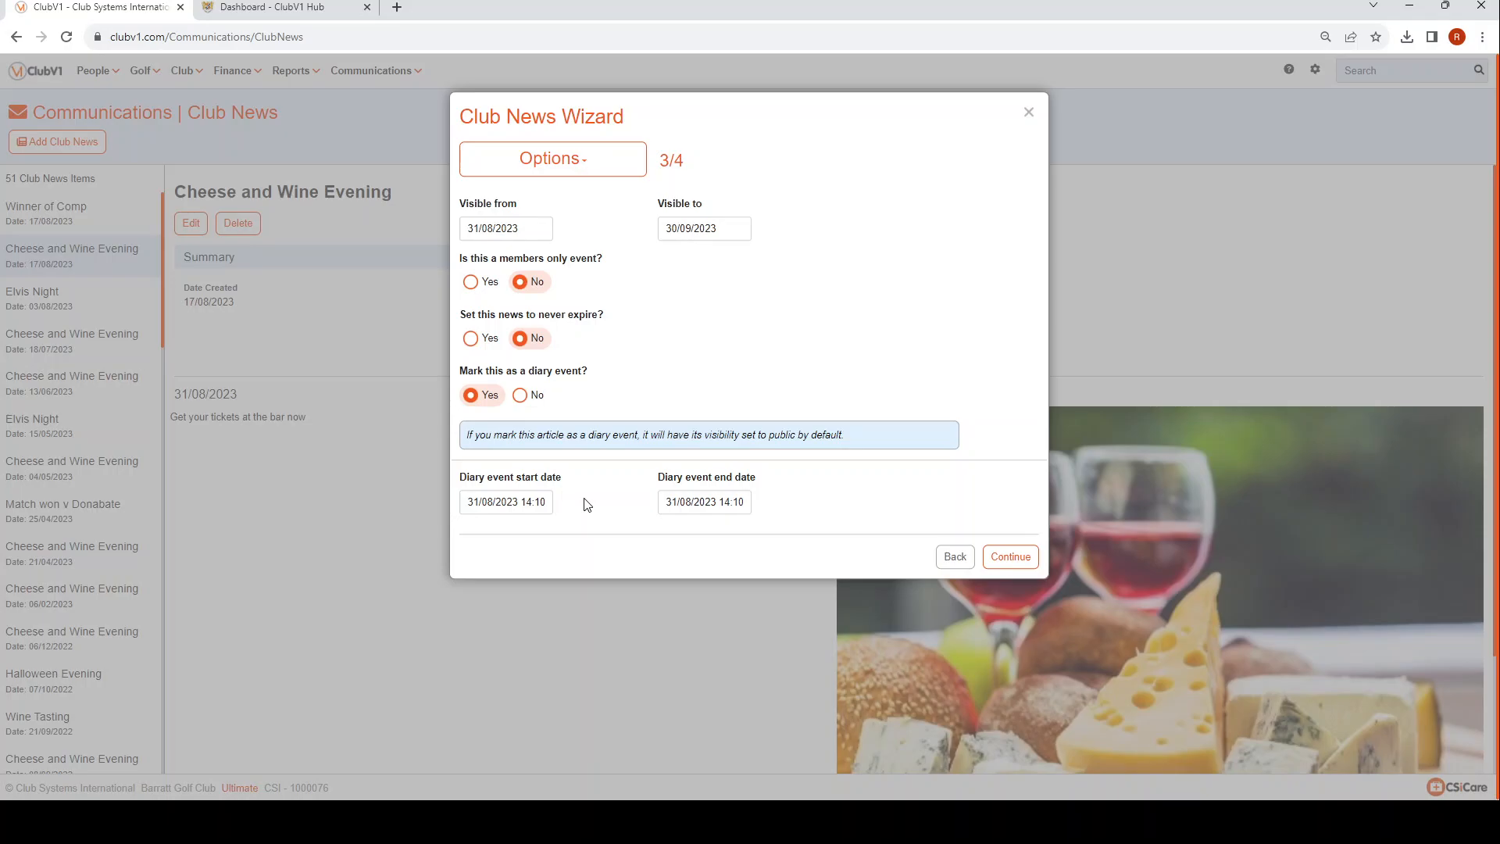
{"action": "left_click", "coordinate": [521, 394]}
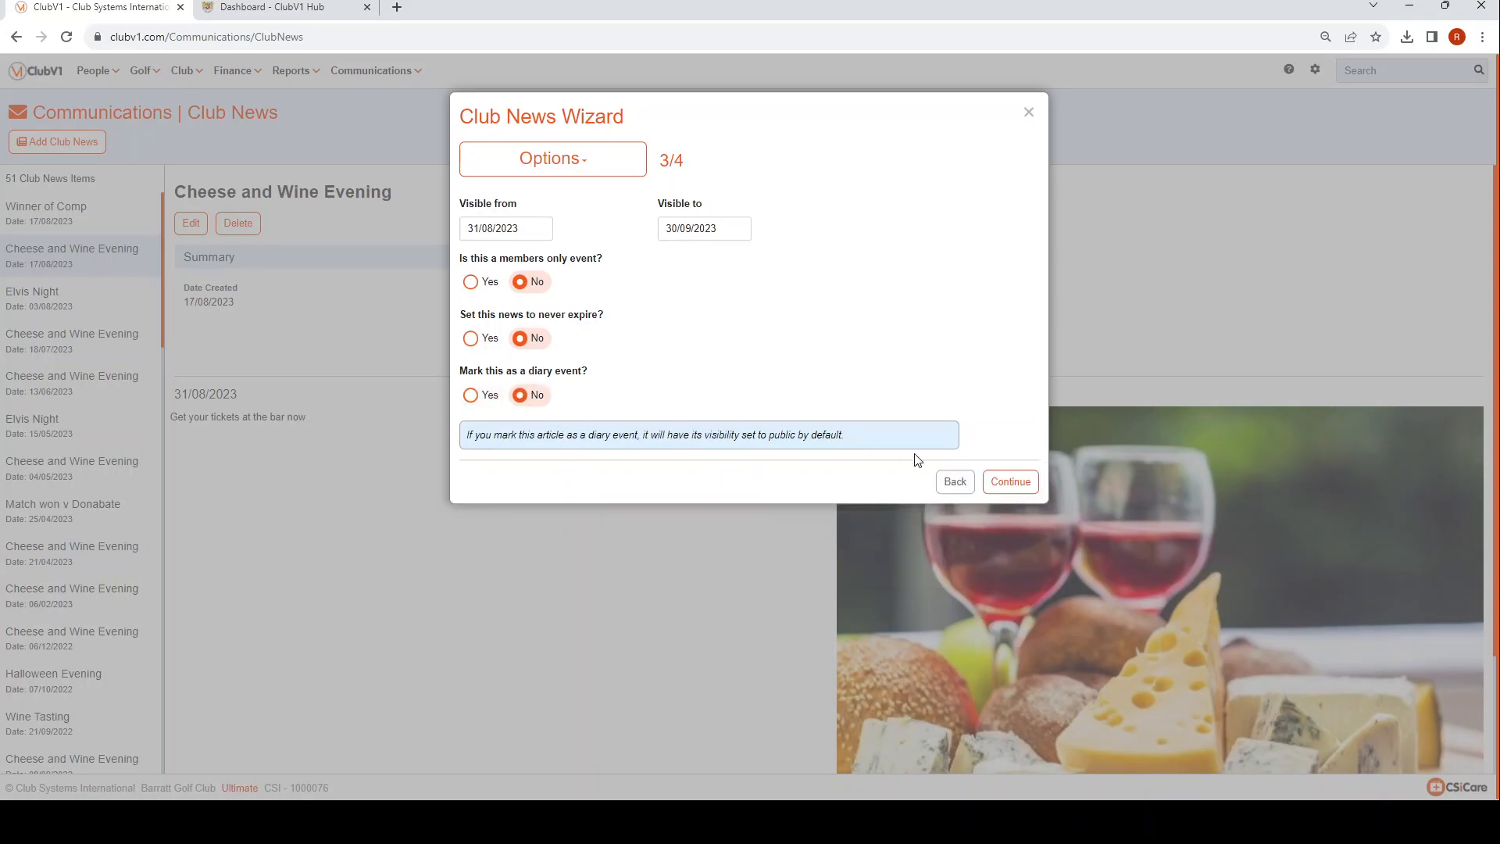
Step: Save the Captain's Drive In news item with its default options, and look at its edit form without changing anything
{"action": "left_click", "coordinate": [1011, 481]}
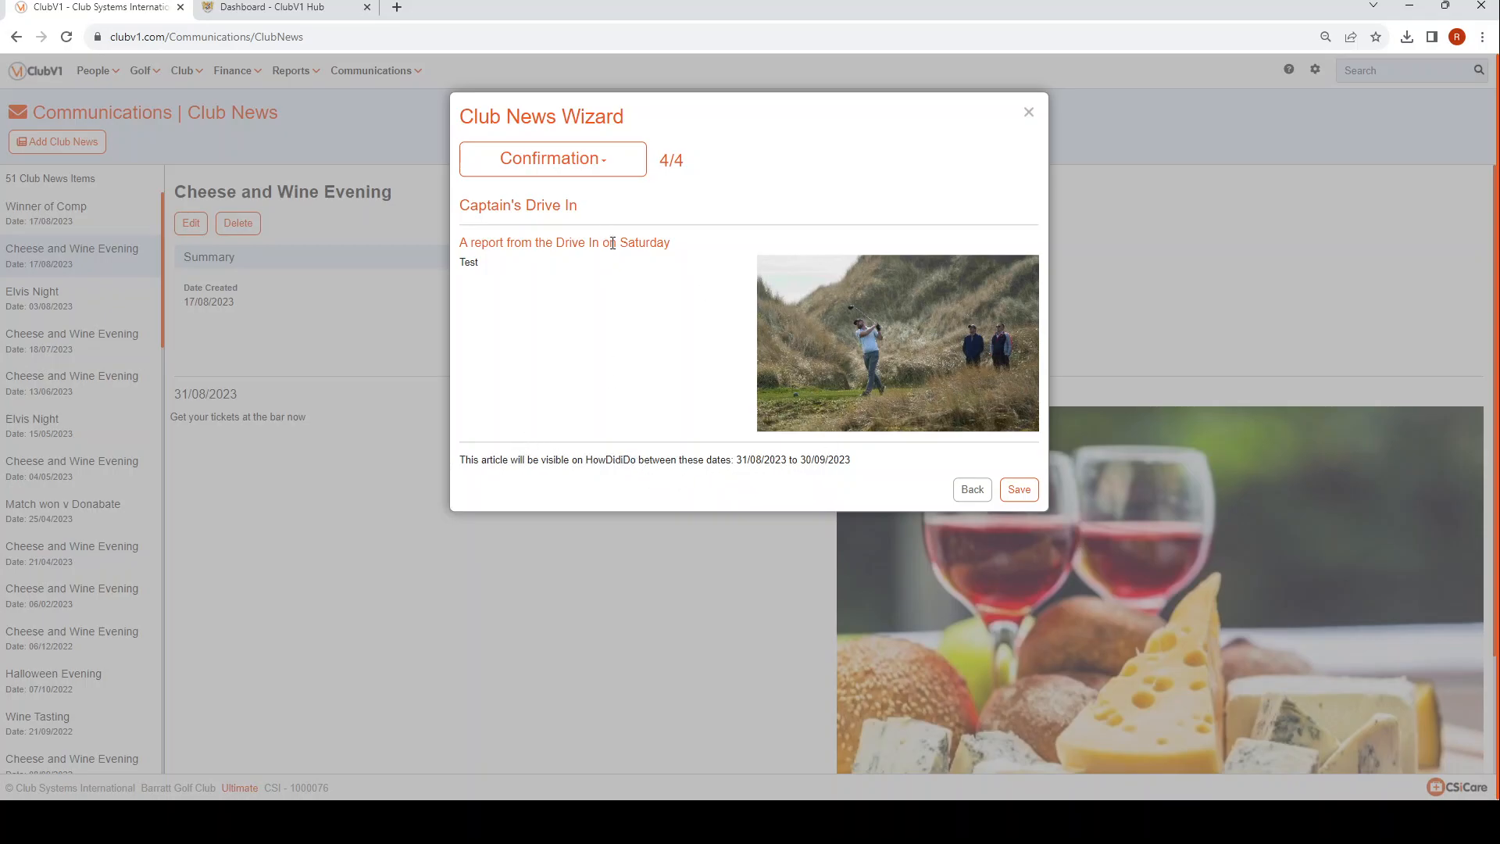
{"action": "left_click", "coordinate": [1008, 499]}
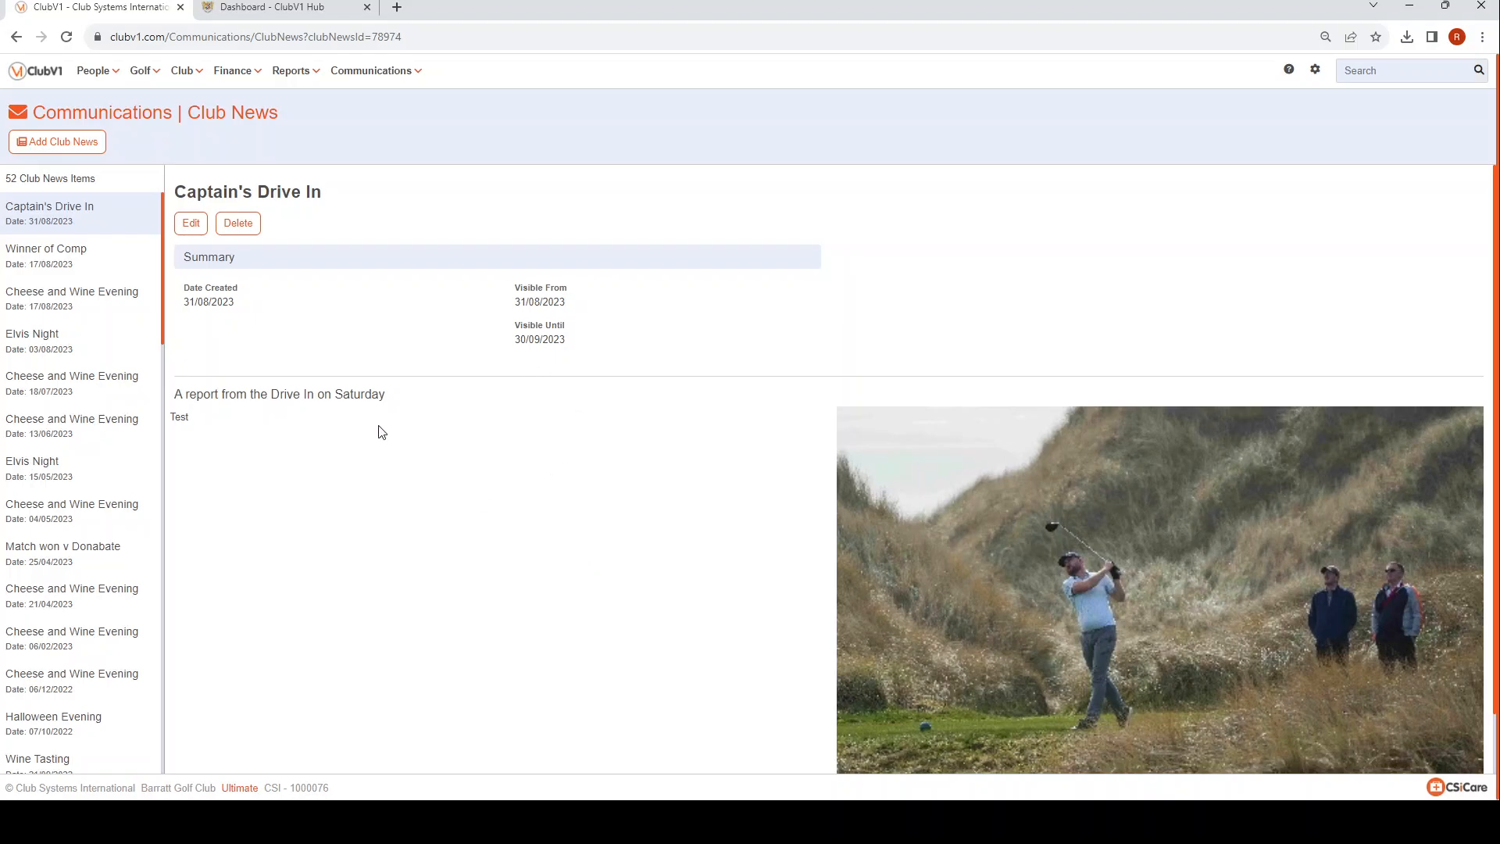
{"action": "left_click", "coordinate": [190, 224]}
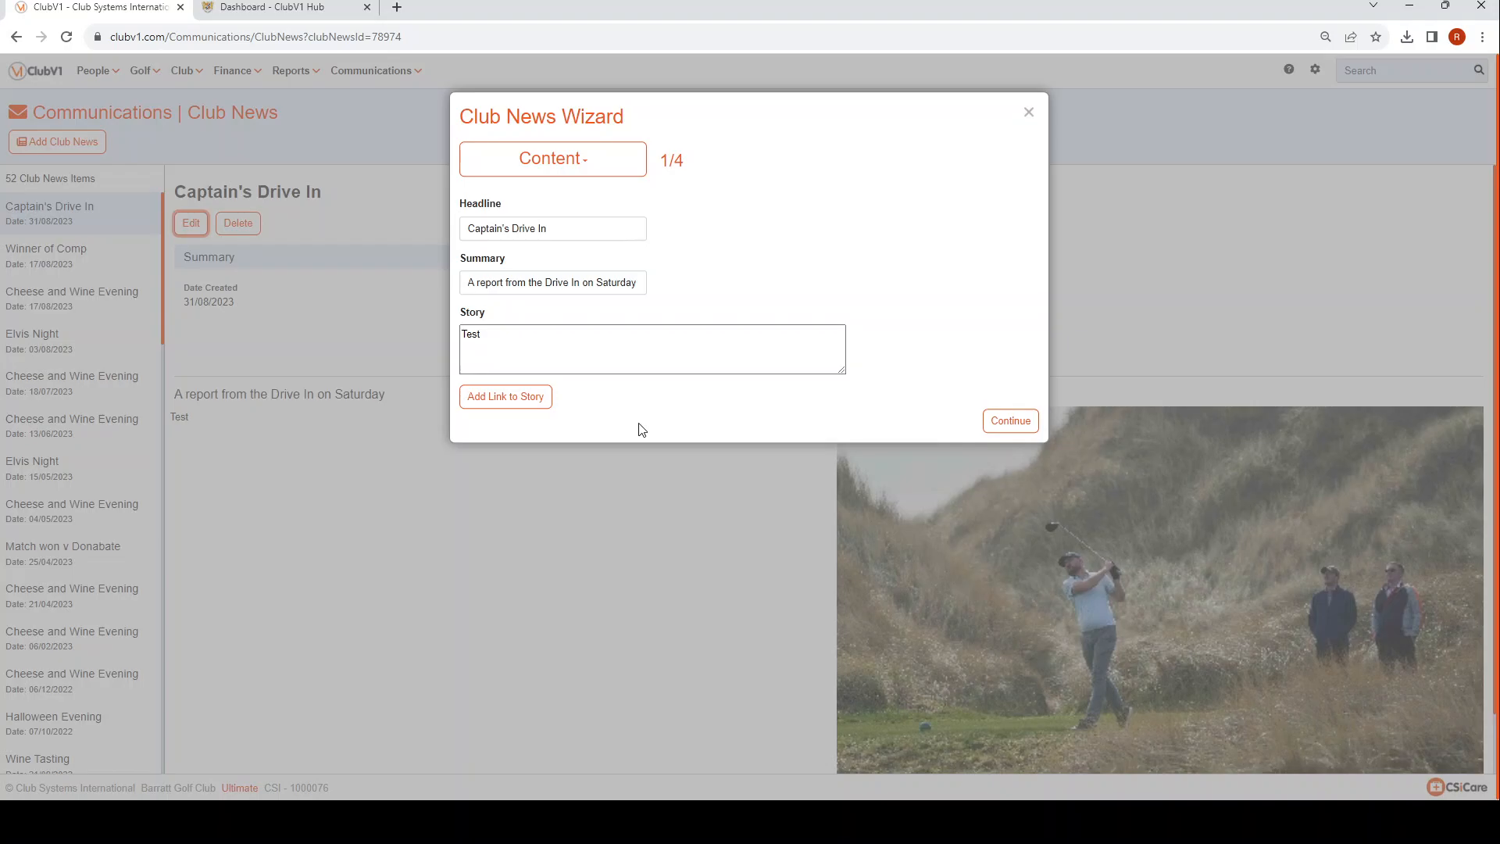
{"action": "left_click", "coordinate": [1028, 115]}
Step: Check the full Captain's Drive In story in the reloaded ClubV1 Members Hub, and return to the ClubV1 club news page
{"action": "left_click", "coordinate": [268, 8]}
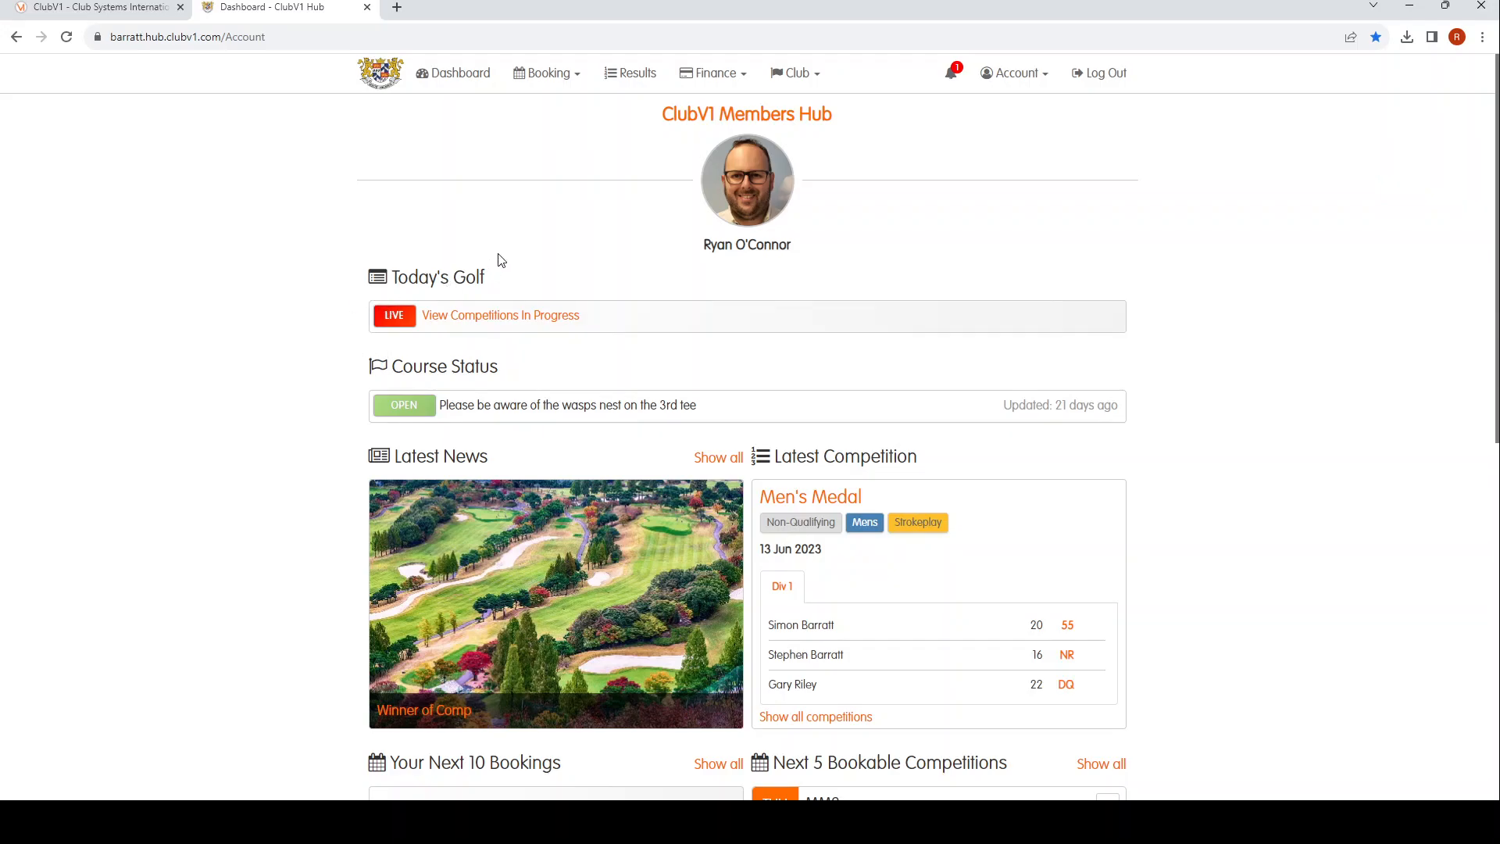
{"action": "left_click", "coordinate": [63, 39]}
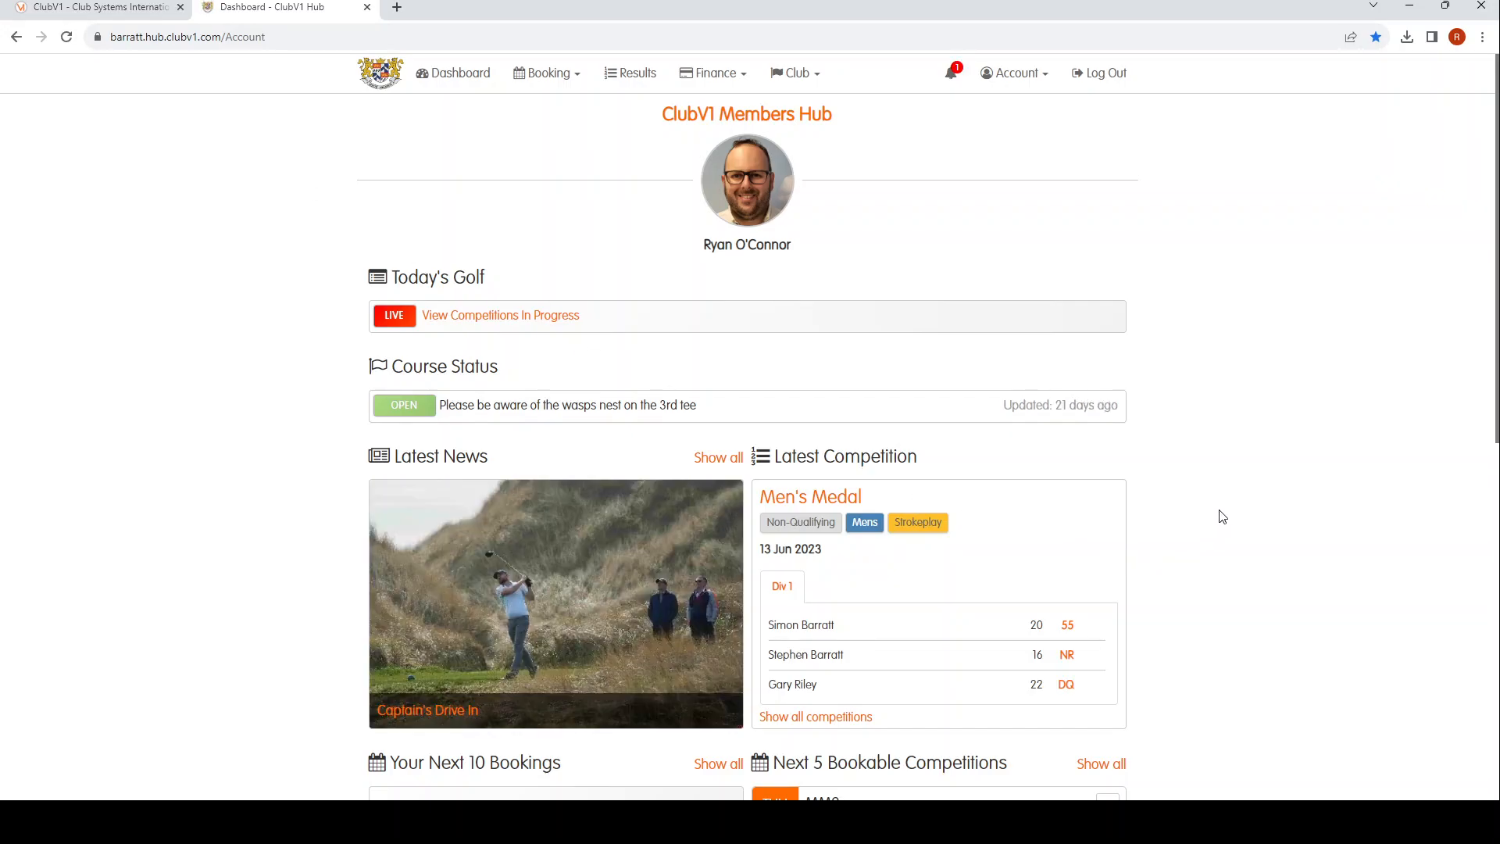
{"action": "scroll", "coordinate": [1233, 513], "scroll_direction": "down", "scroll_amount": 1}
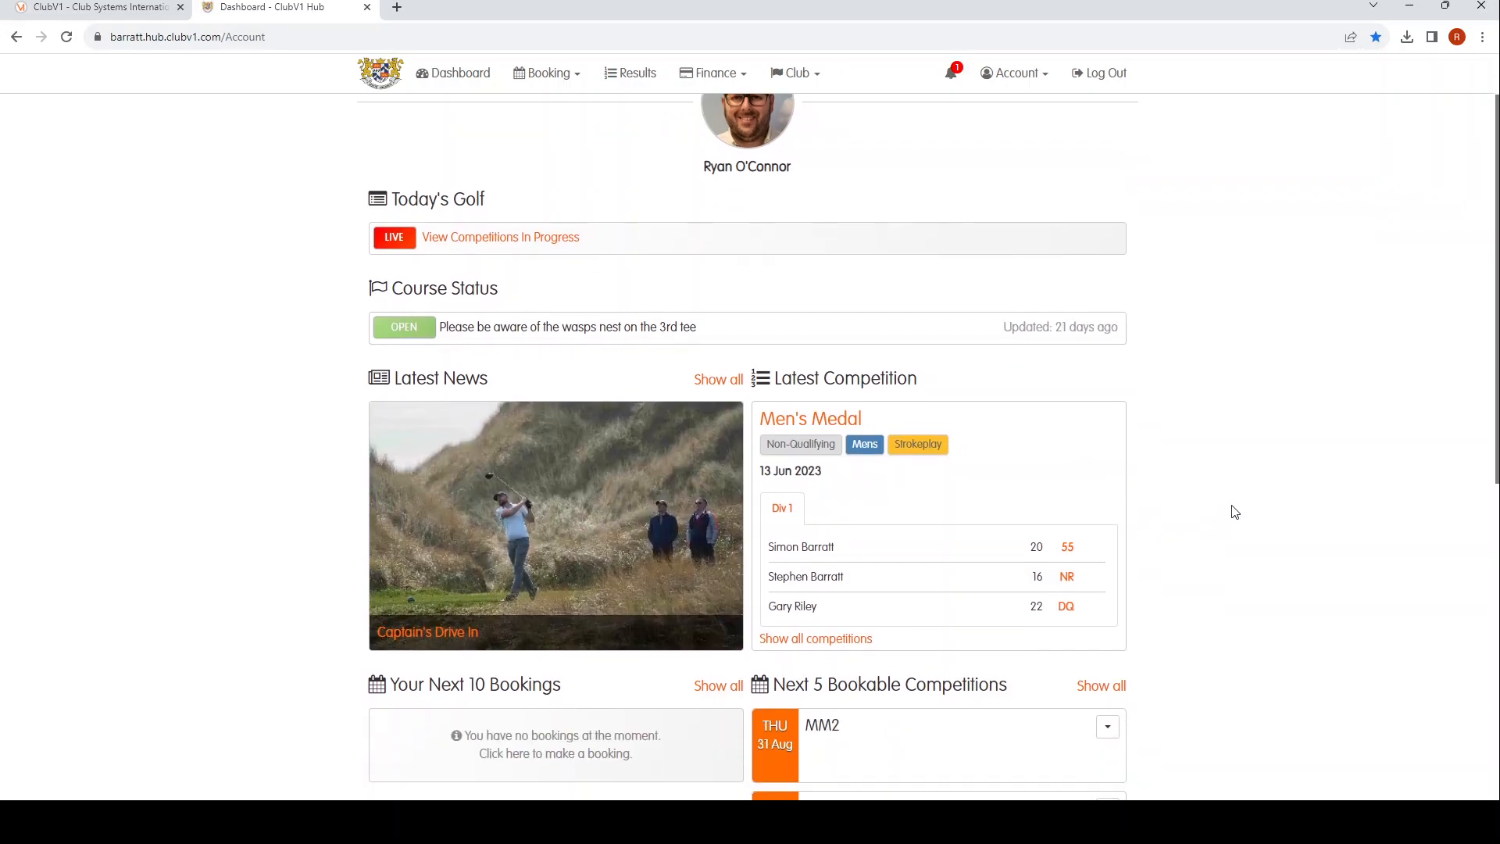
{"action": "scroll", "coordinate": [1232, 522], "scroll_direction": "down", "scroll_amount": 1}
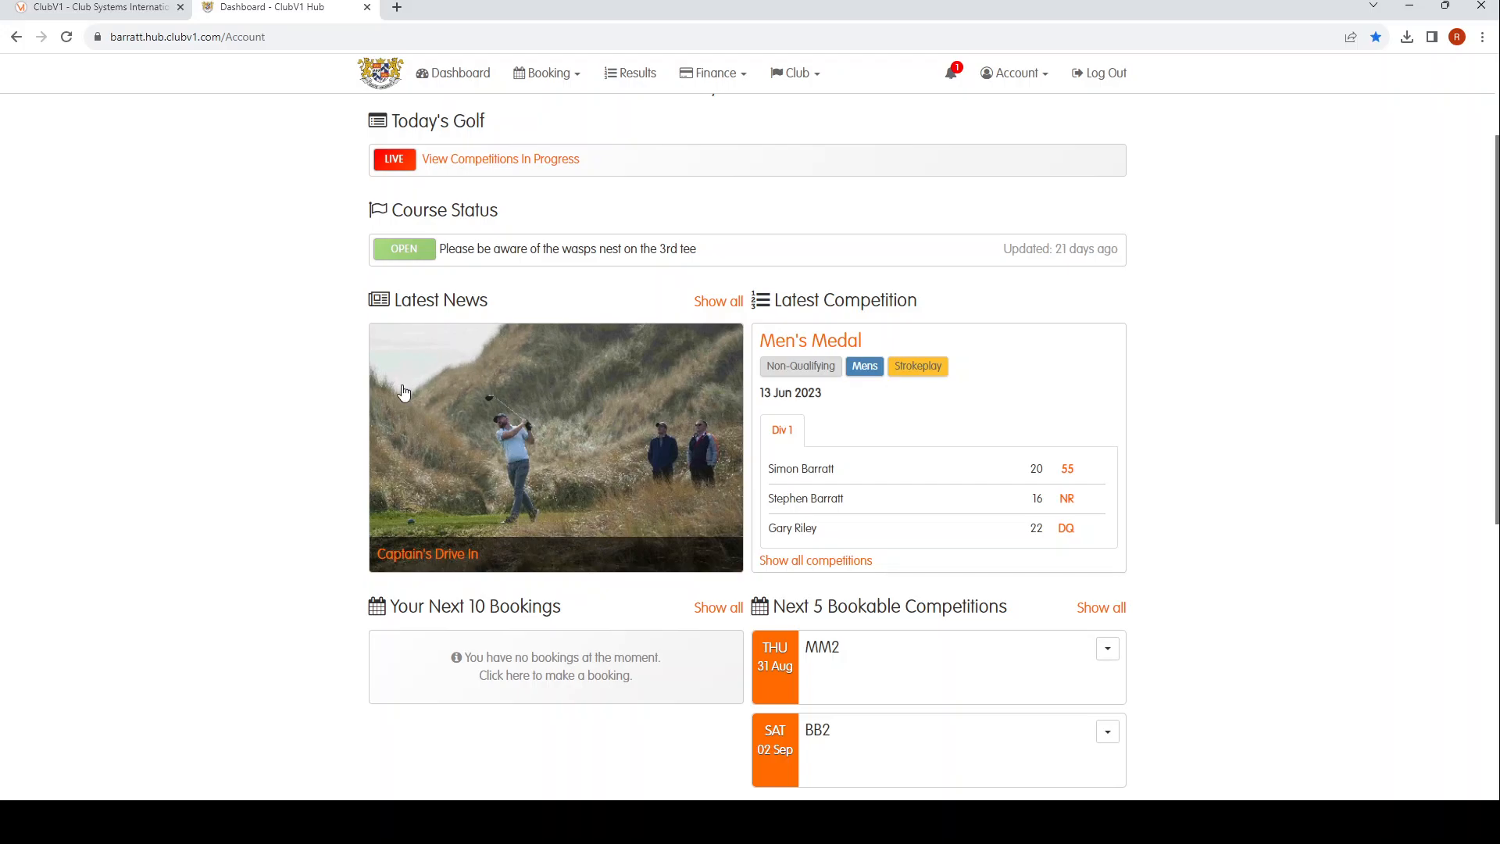
{"action": "left_click", "coordinate": [535, 452]}
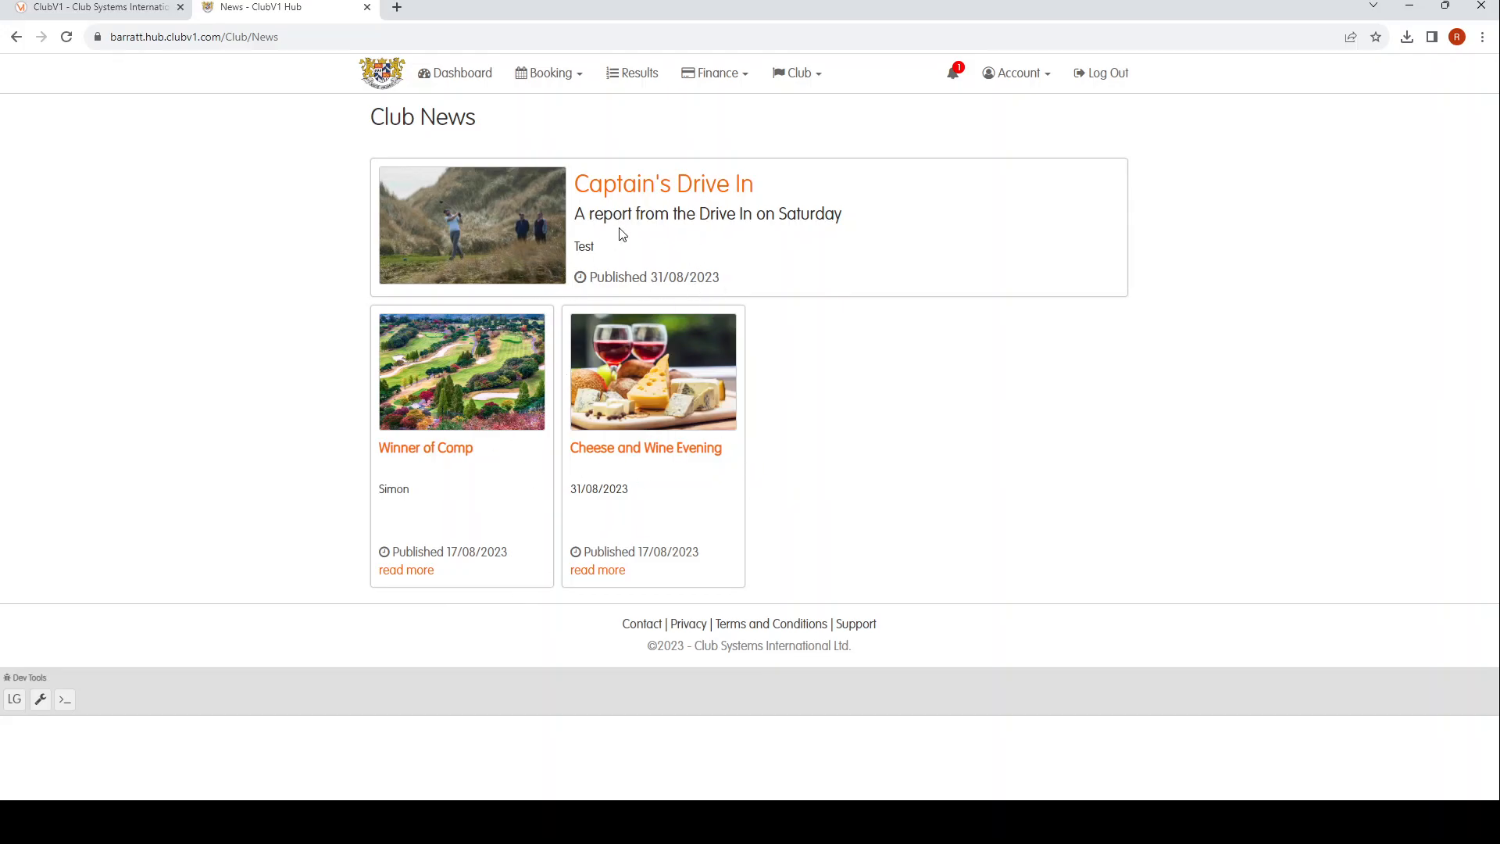
{"action": "left_click", "coordinate": [647, 187]}
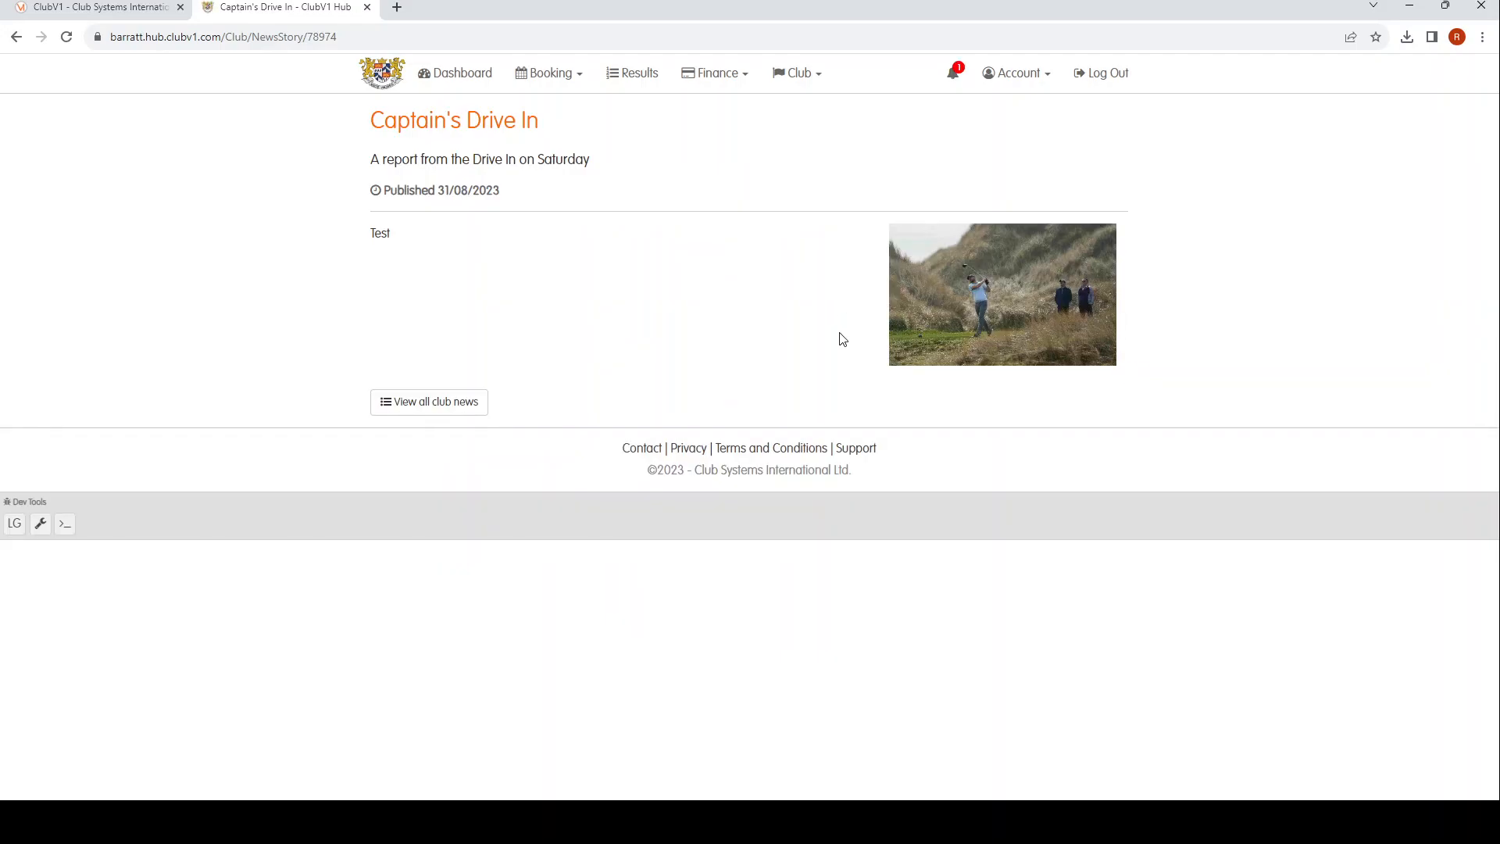
{"action": "left_click", "coordinate": [119, 6]}
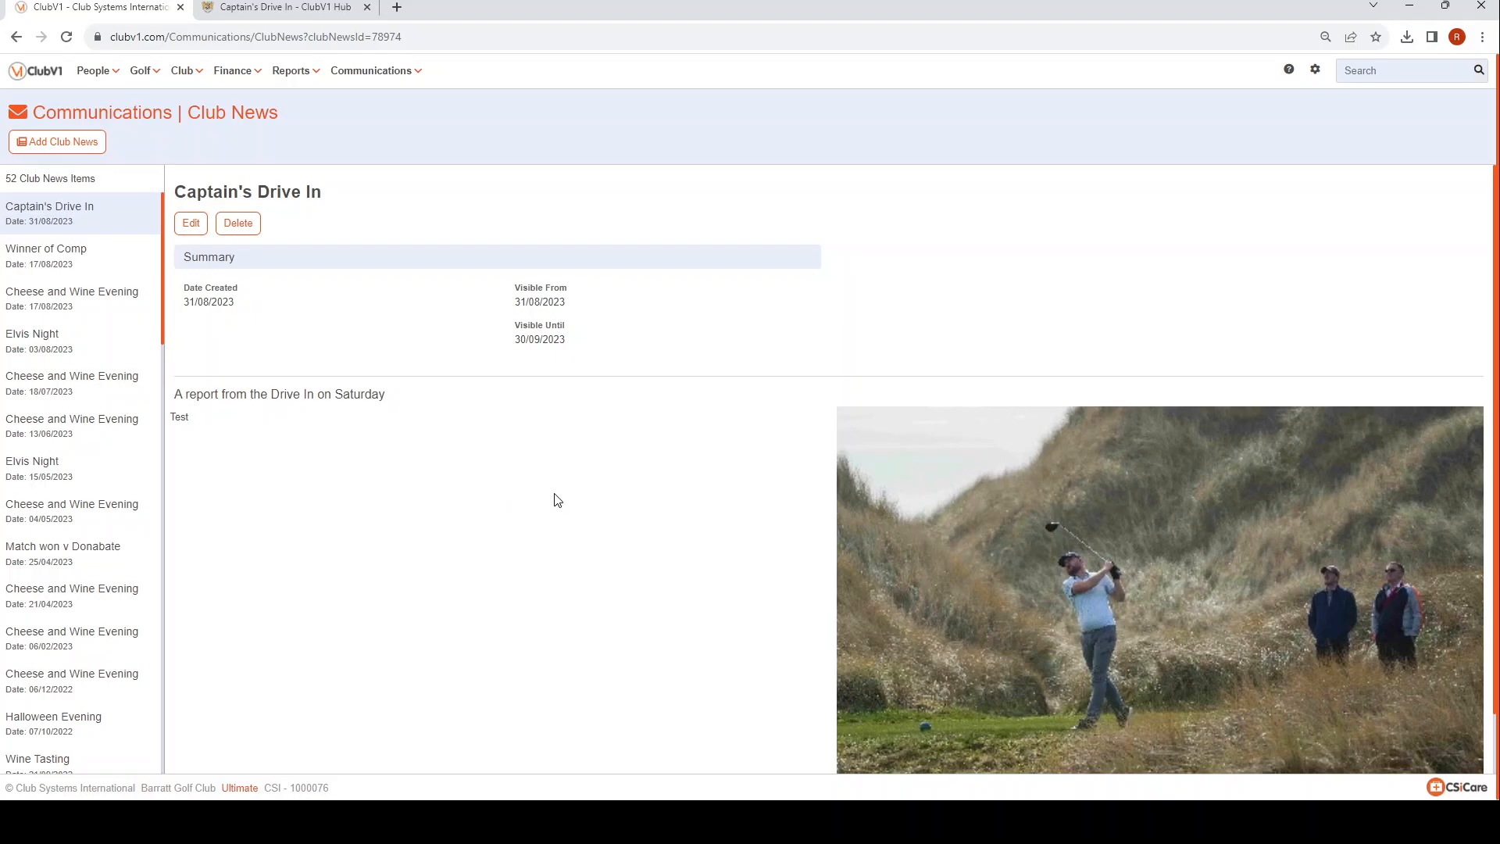
Step: Create a templated newsletter with the subject "Test" in the Newsletters section, keeping the default date
{"action": "left_click", "coordinate": [412, 71]}
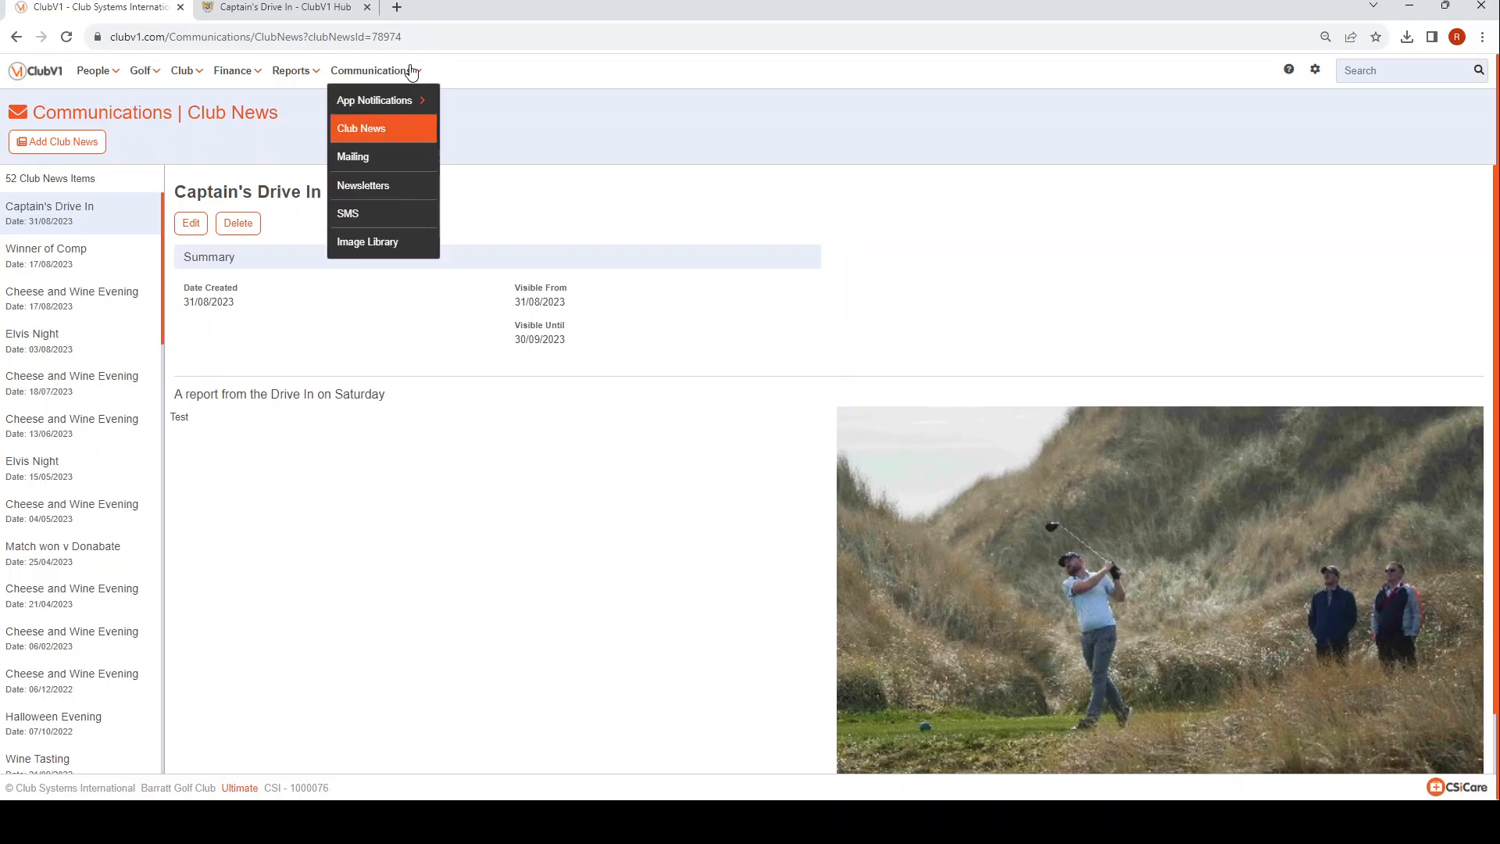
{"action": "left_click", "coordinate": [371, 194]}
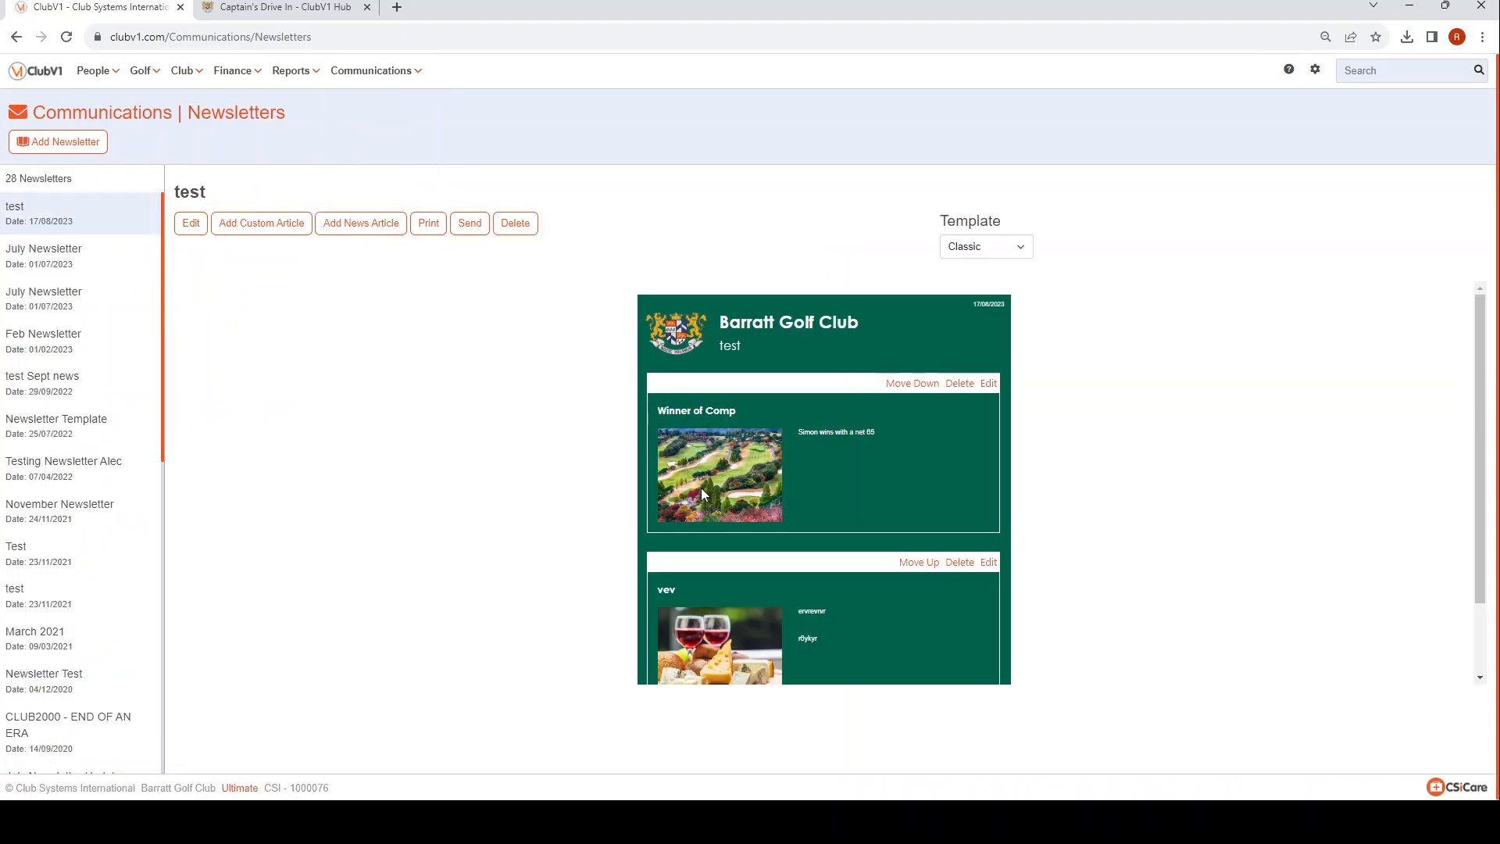
{"action": "left_click", "coordinate": [258, 226]}
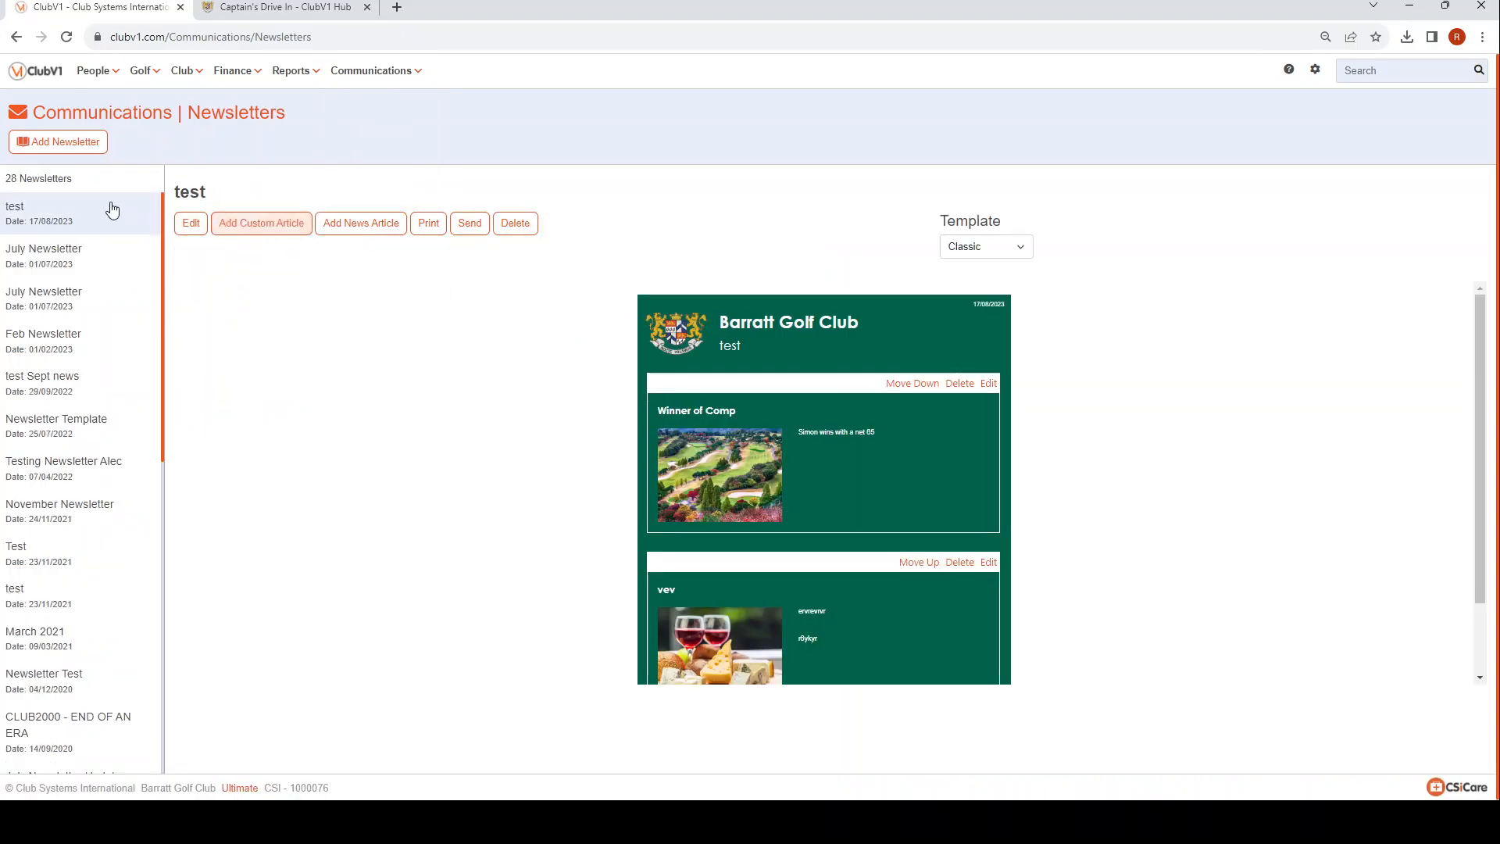
{"action": "left_click", "coordinate": [62, 142]}
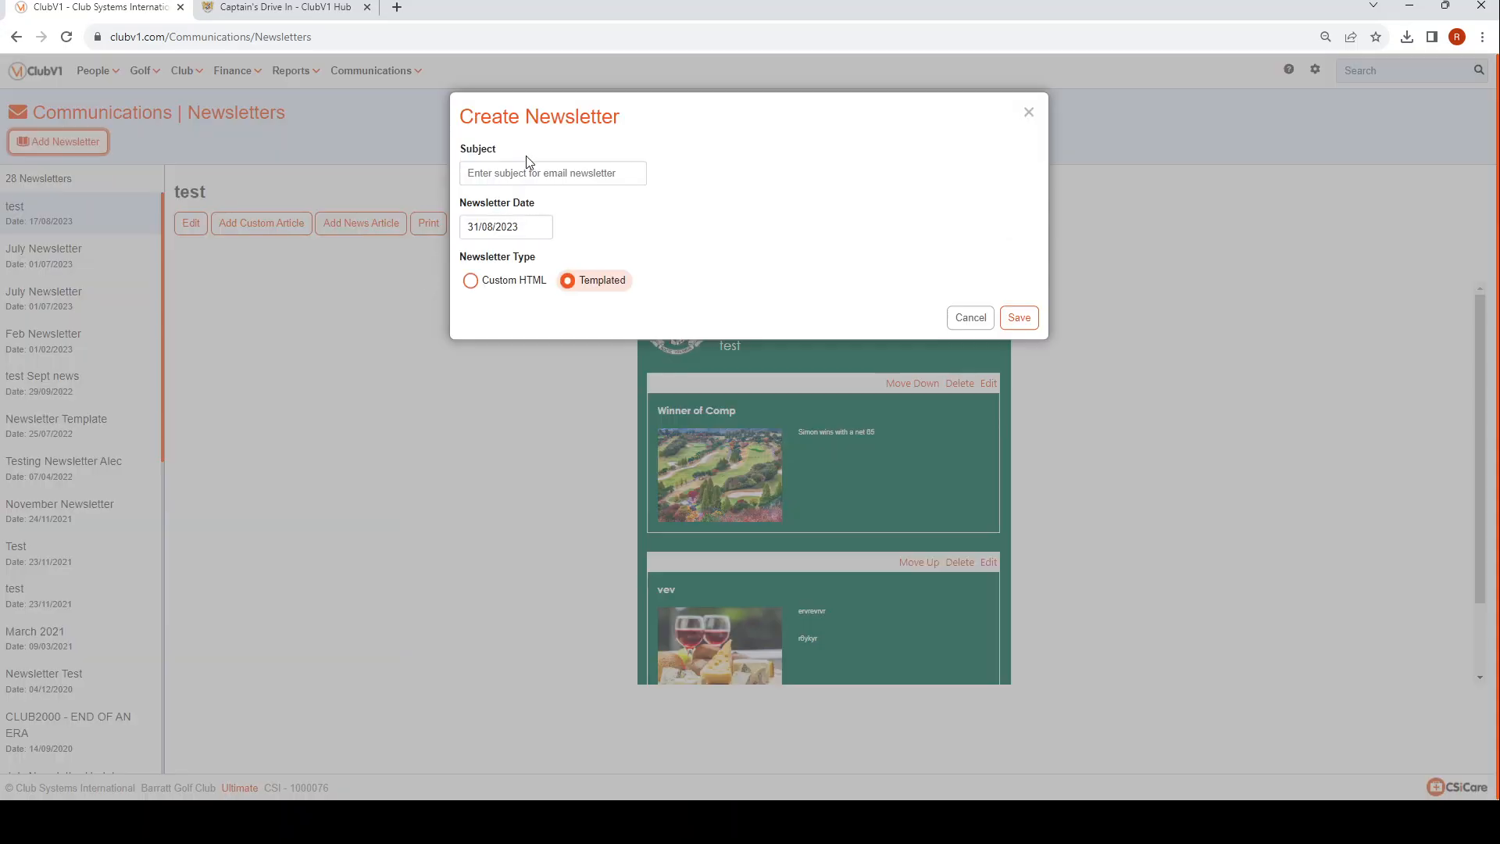
{"action": "left_click", "coordinate": [526, 169]}
{"action": "type", "text": "Test"}
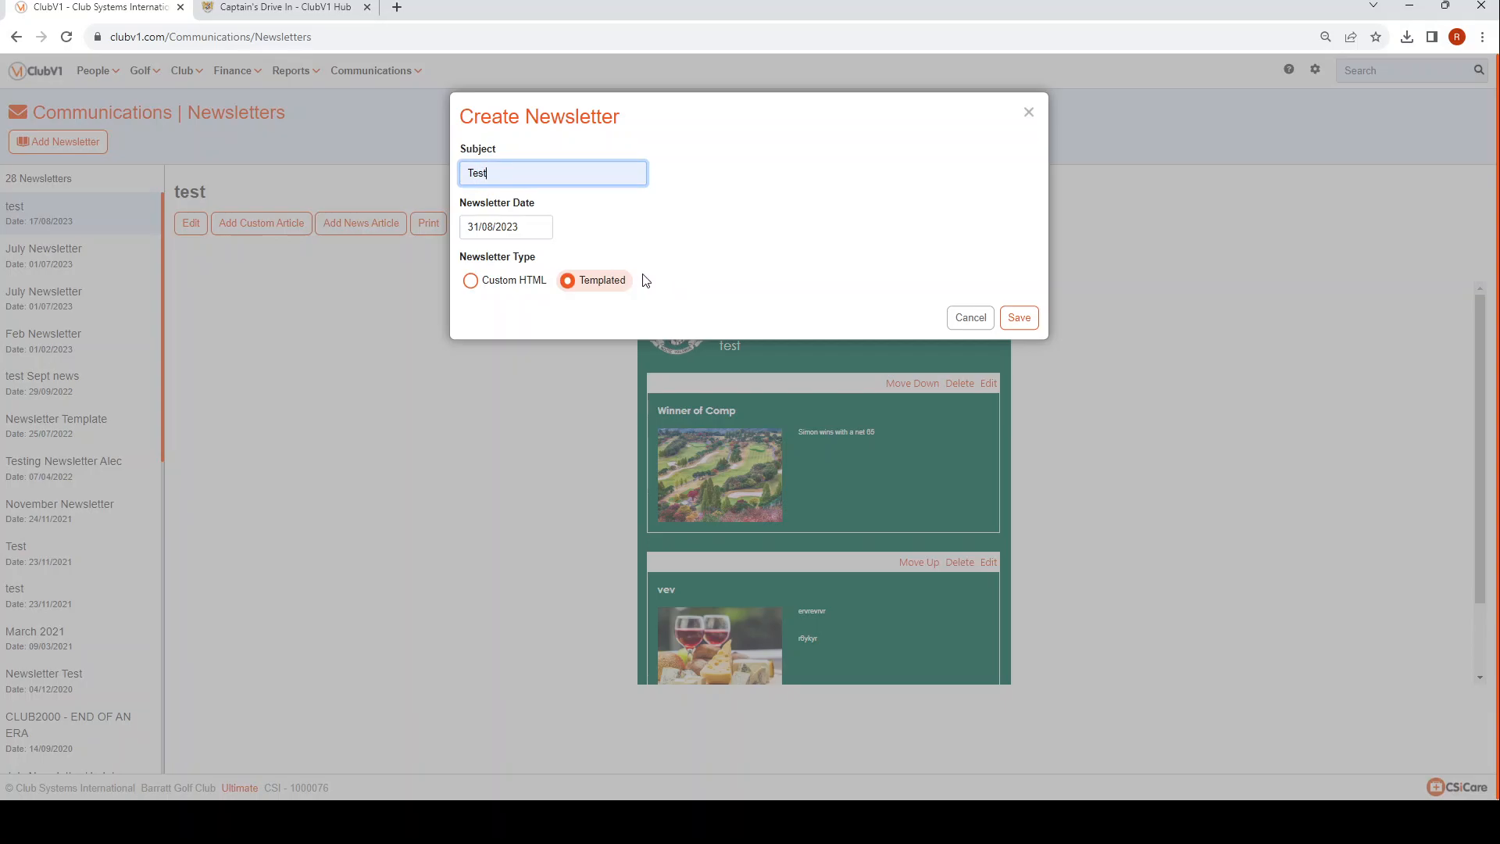
{"action": "left_click", "coordinate": [1021, 320]}
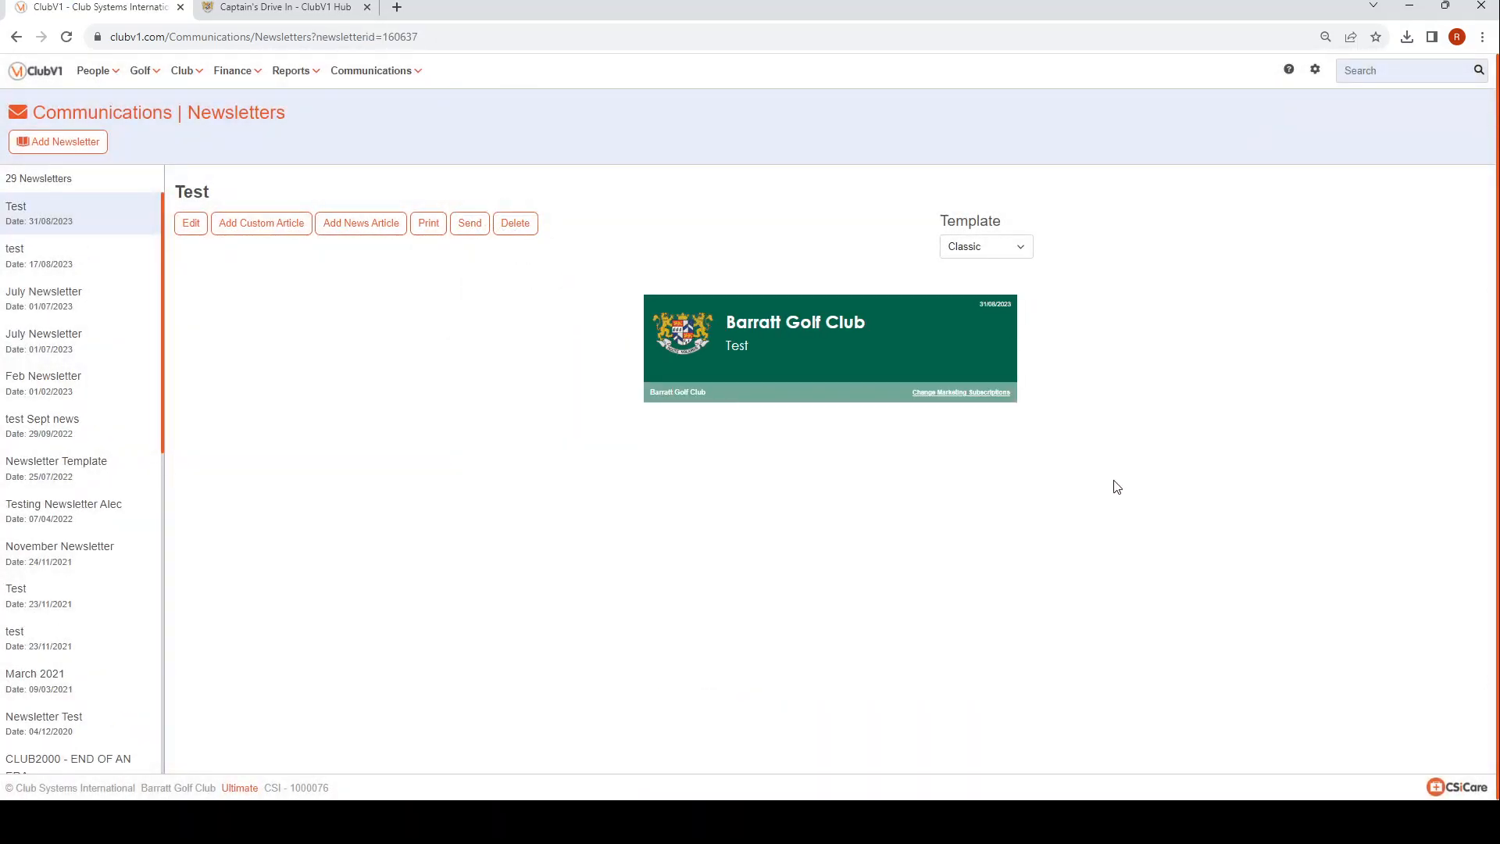
Step: Add the first-listed Captain's Drive In club news item to the Test newsletter as a news article
{"action": "left_click", "coordinate": [372, 227]}
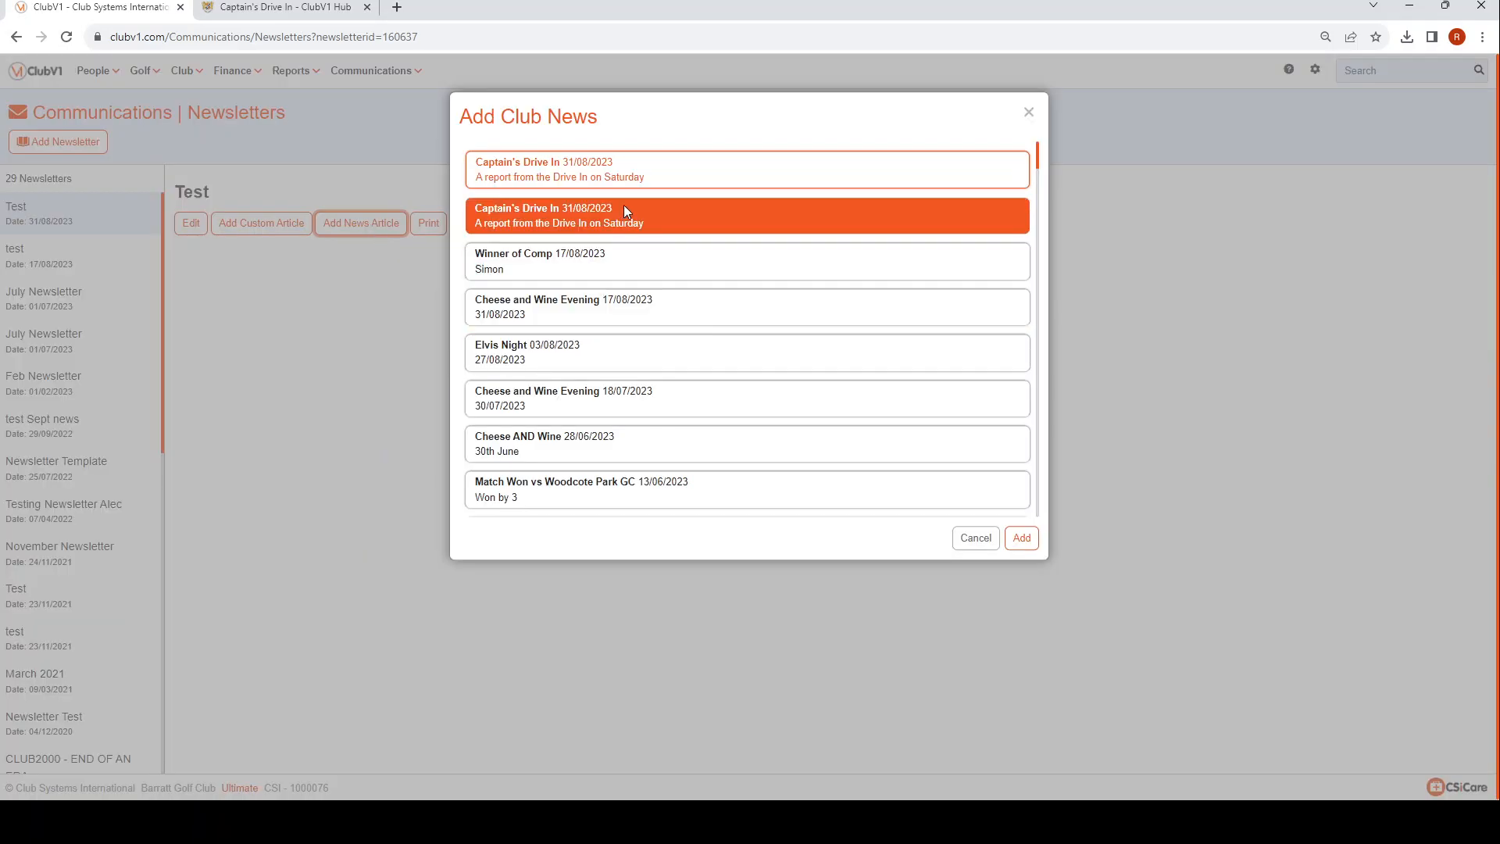
{"action": "left_click", "coordinate": [667, 171]}
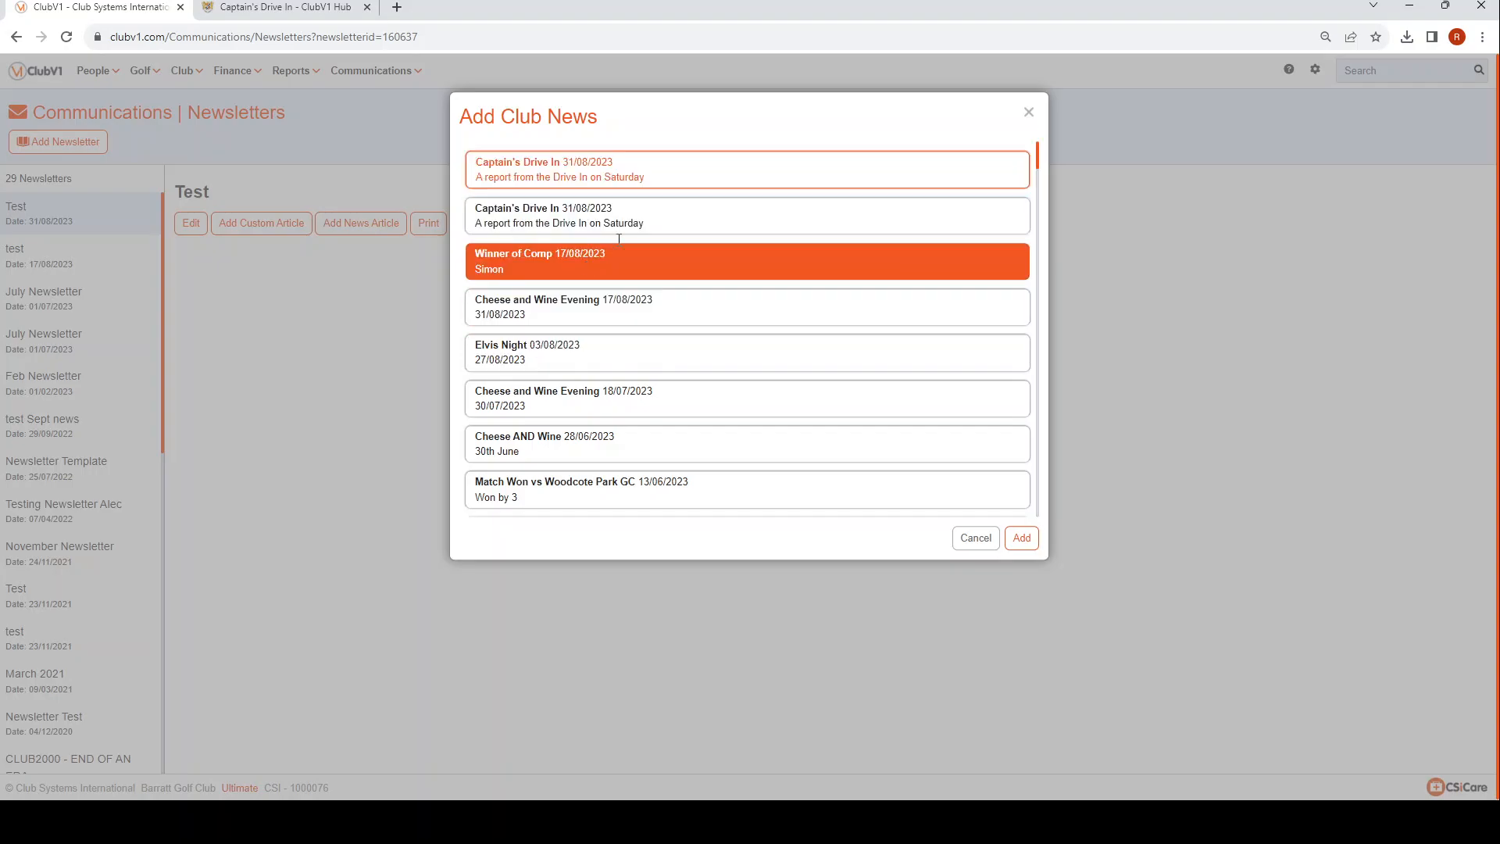
{"action": "left_click", "coordinate": [1021, 538]}
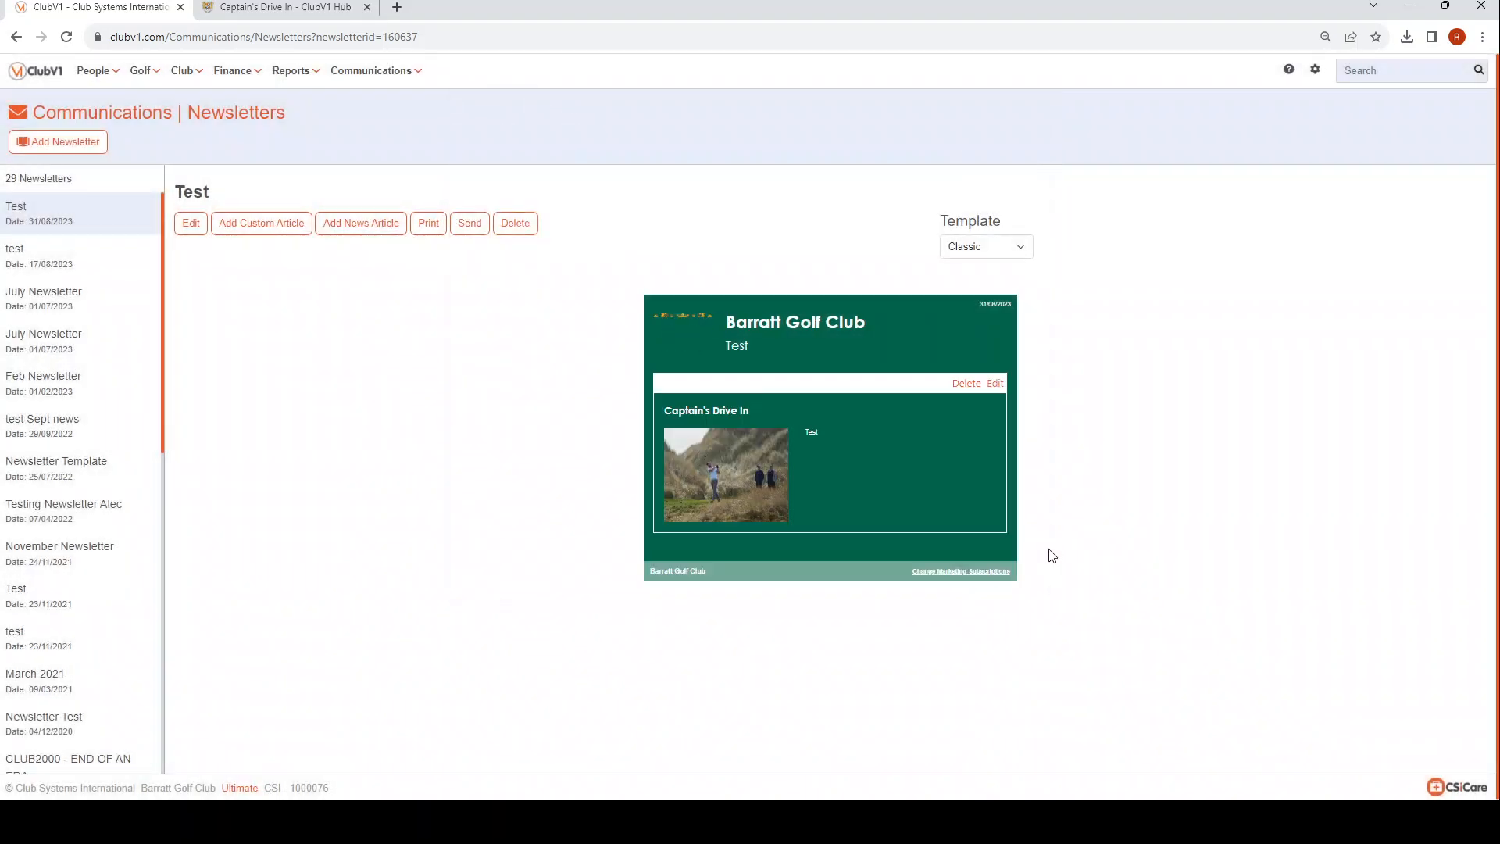